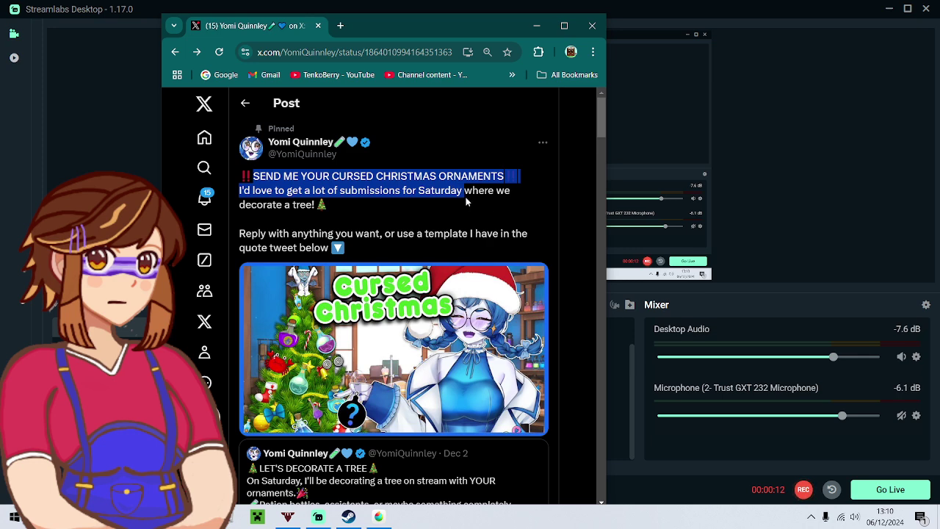
Switch to the pointy-eared head line drawing in MediBang Paint Pro
click(790, 282)
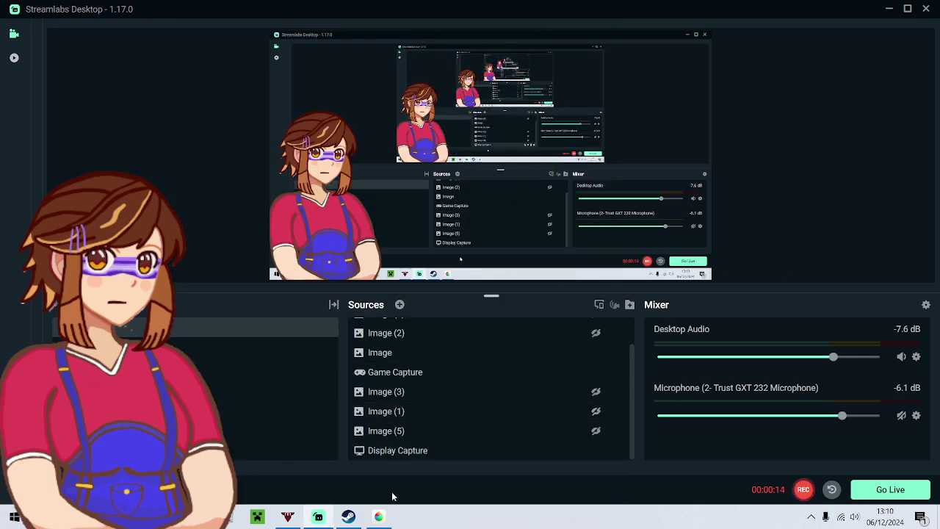
click(382, 515)
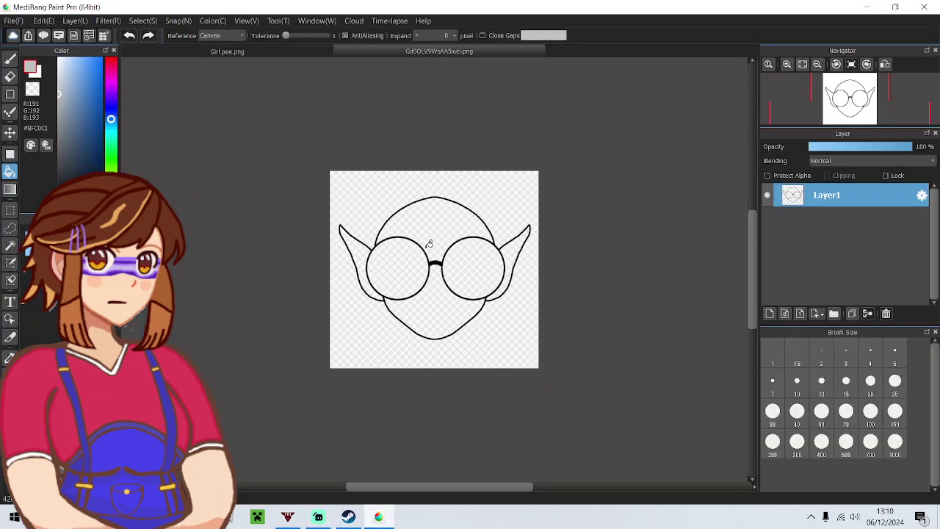
scroll(429, 243, up, 5)
scroll(404, 252, down, 1)
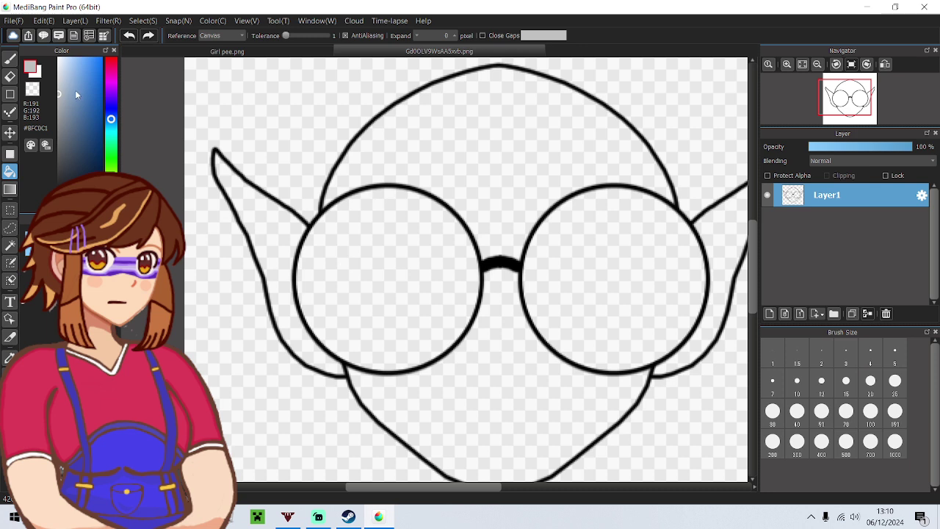
Fill the forehead, lower face and both ears with yellow-green #D8DD47
drag(76, 92, 89, 124)
drag(115, 154, 111, 181)
mouse_move(88, 122)
mouse_down()
mouse_move(94, 151)
mouse_move(116, 166)
mouse_move(112, 175)
mouse_up()
click(94, 95)
click(87, 78)
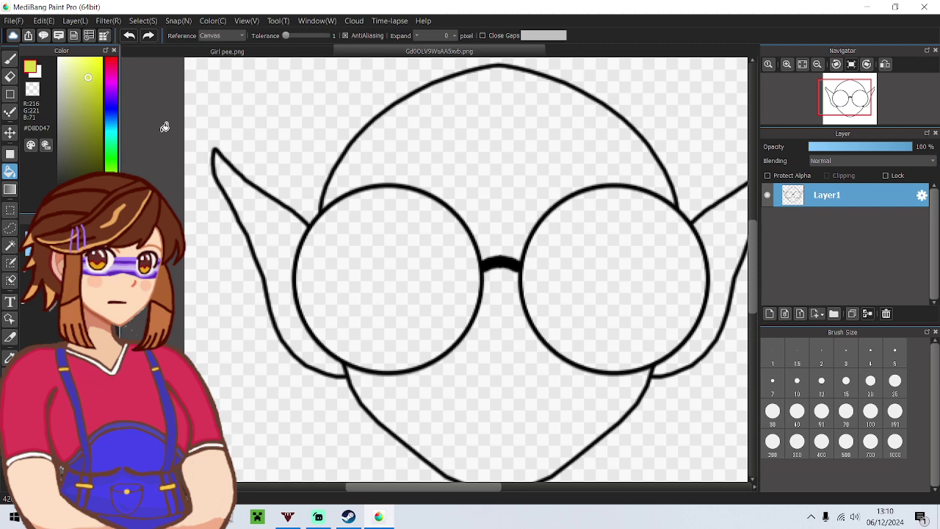
click(259, 213)
click(409, 156)
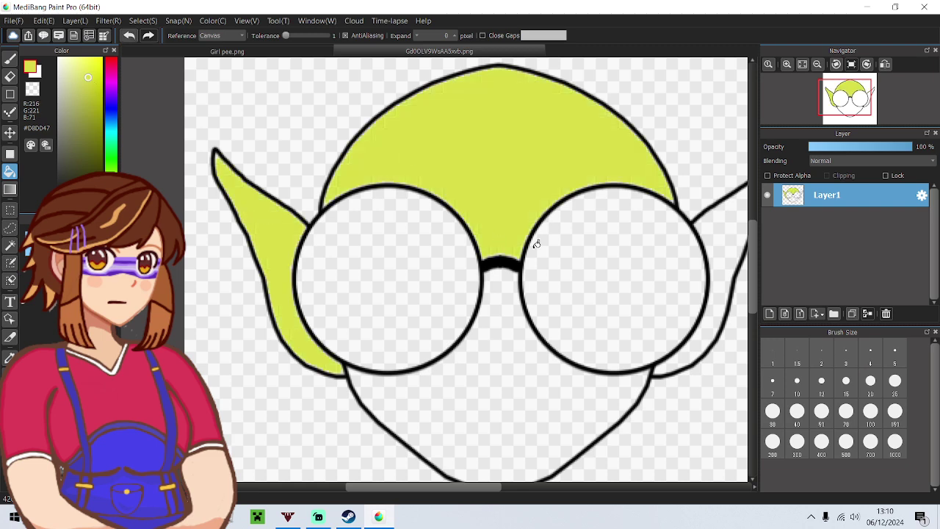
click(481, 356)
click(729, 243)
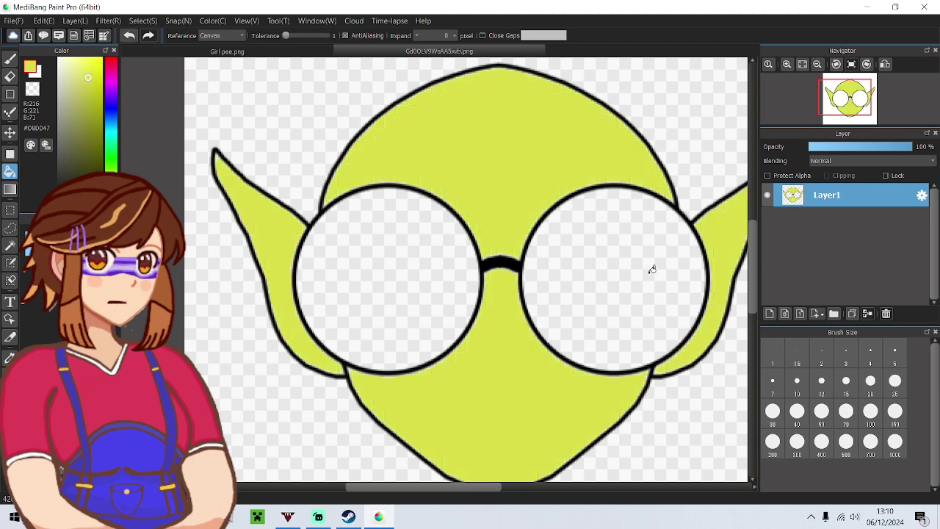
Fill both round glasses lenses with dark olive #9B9F18
scroll(652, 269, down, 2)
scroll(652, 275, up, 2)
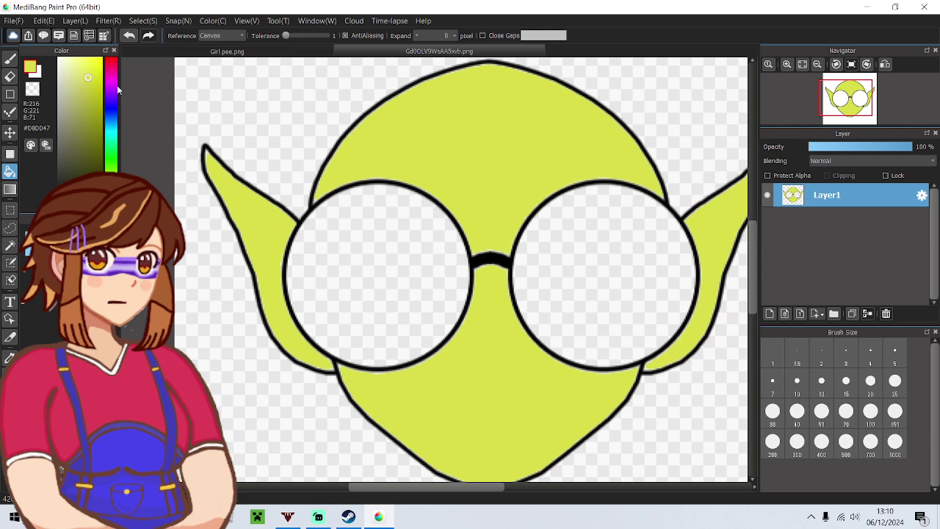
drag(88, 81, 95, 114)
click(408, 246)
click(594, 254)
scroll(593, 255, down, 2)
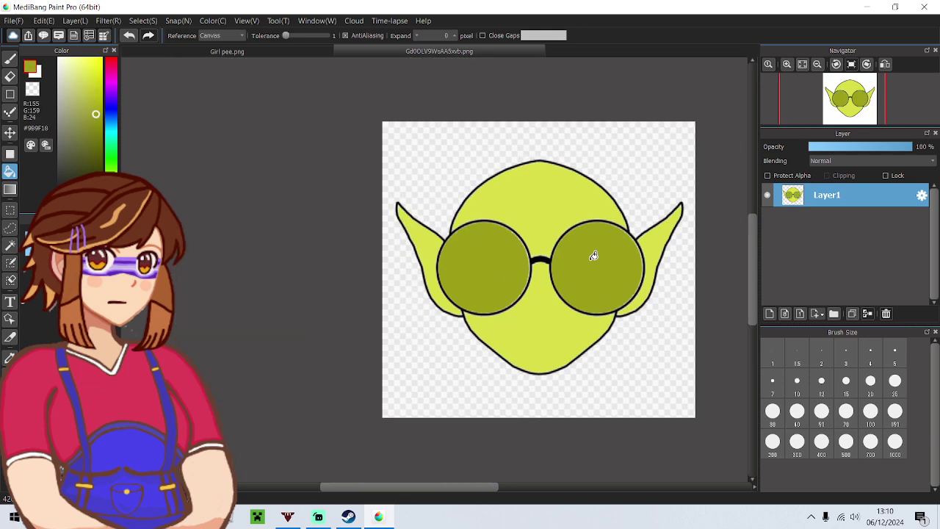
Paint a round olive #9B9F18 mouth in the middle of the lower face with a single large brush dab
scroll(571, 256, up, 1)
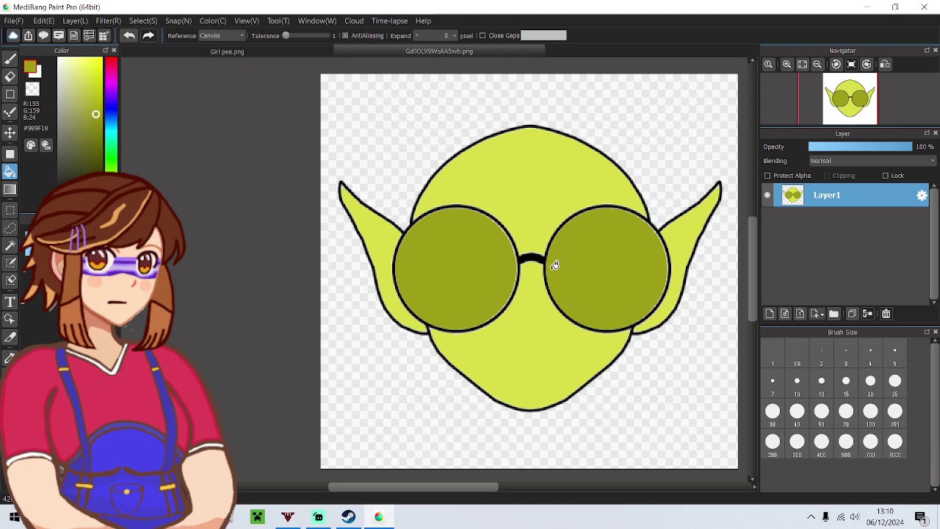
scroll(539, 354, up, 1)
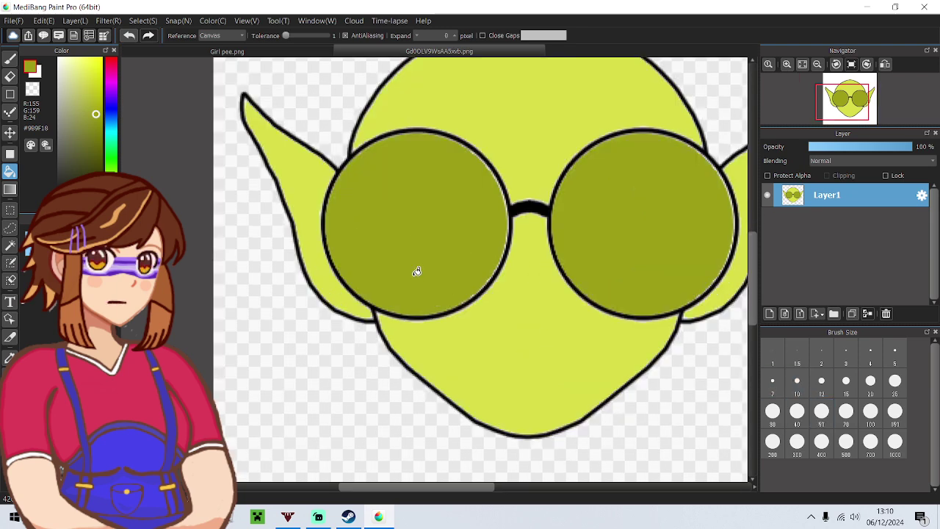
click(10, 59)
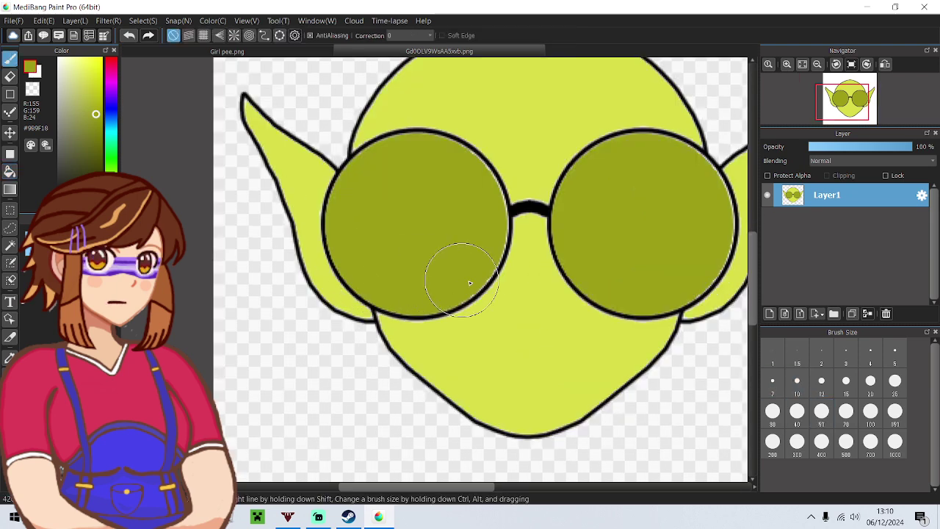
click(526, 358)
Sample the face's yellow-green and draw a thin curved line diagonally across the round mouth with a small brush
scroll(527, 358, up, 2)
drag(434, 268, 725, 356)
alt+click(653, 413)
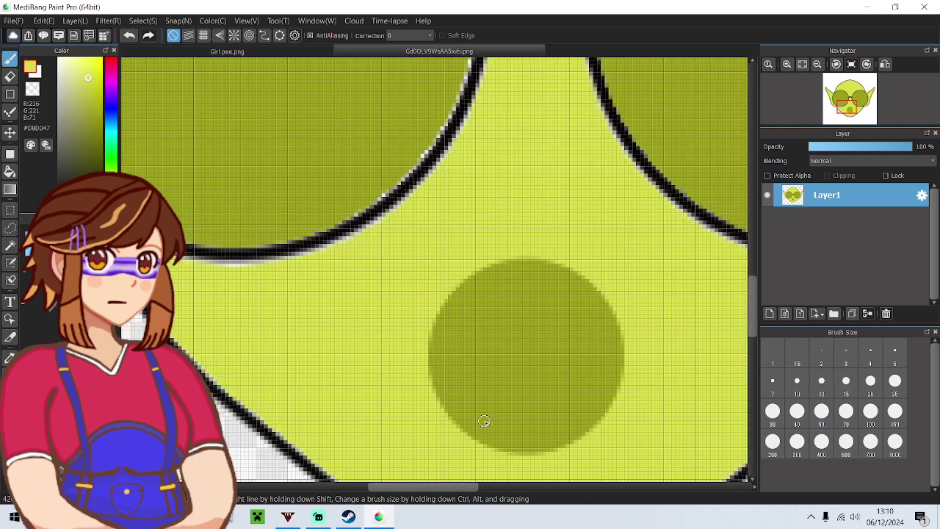
mouse_move(470, 413)
mouse_down()
mouse_move(490, 378)
mouse_move(523, 351)
mouse_move(578, 334)
mouse_up()
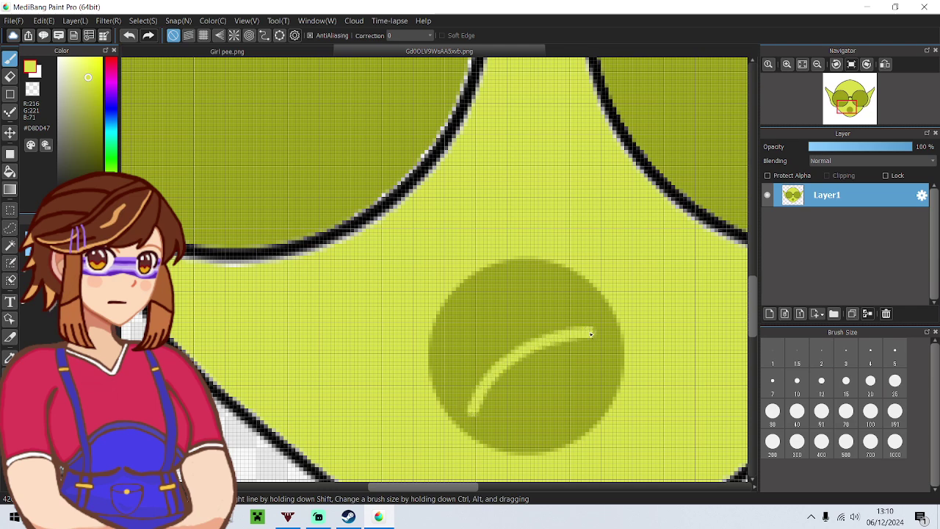
Outline the mouth area above the curved line in darker olive #939708 and fill it with the same color
scroll(591, 334, down, 3)
scroll(591, 337, up, 3)
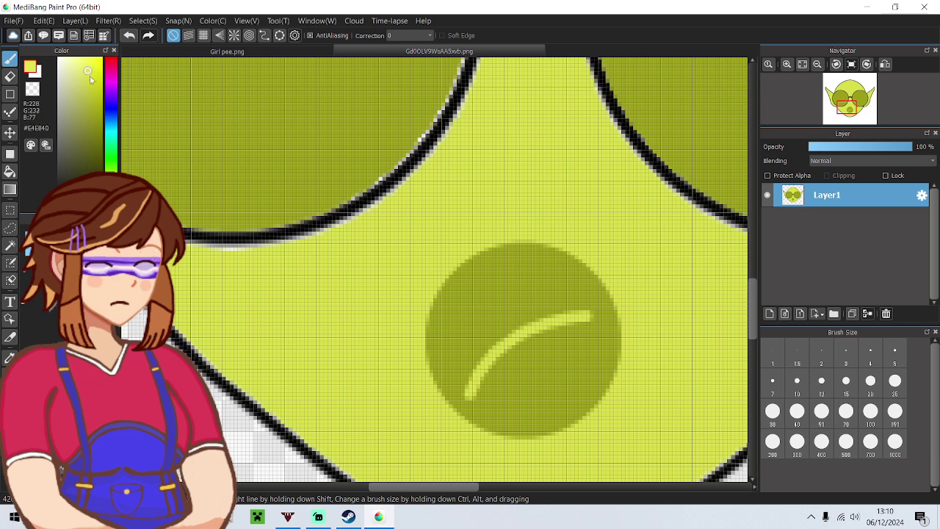
click(101, 114)
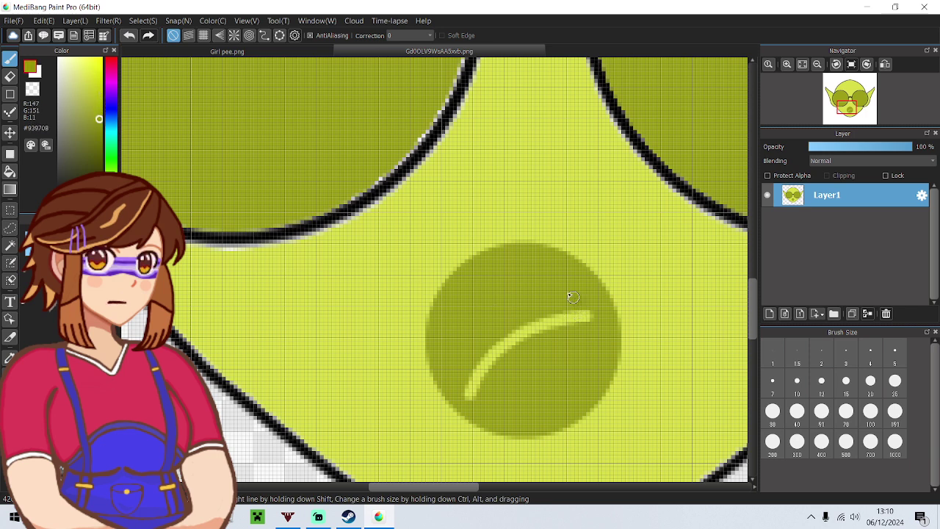
mouse_move(536, 273)
mouse_down()
mouse_move(485, 271)
mouse_move(468, 287)
mouse_move(453, 334)
mouse_up()
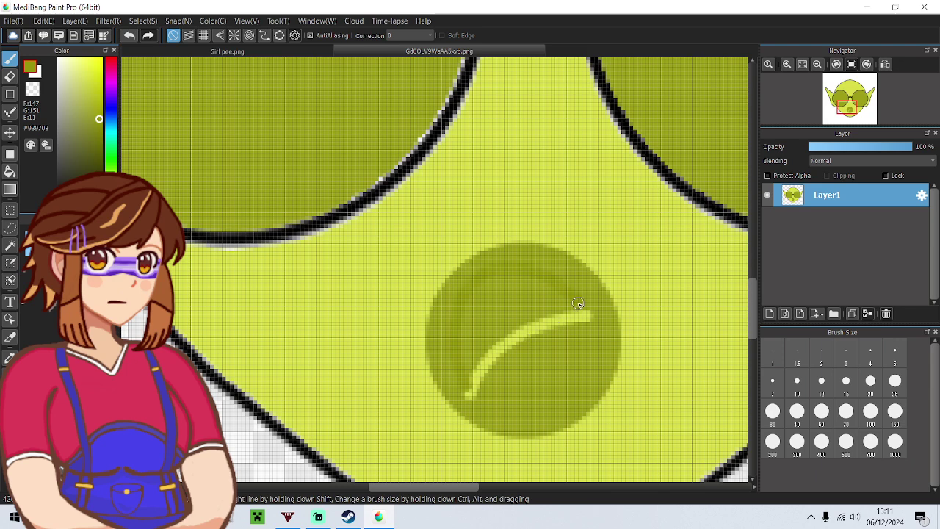
key(g)
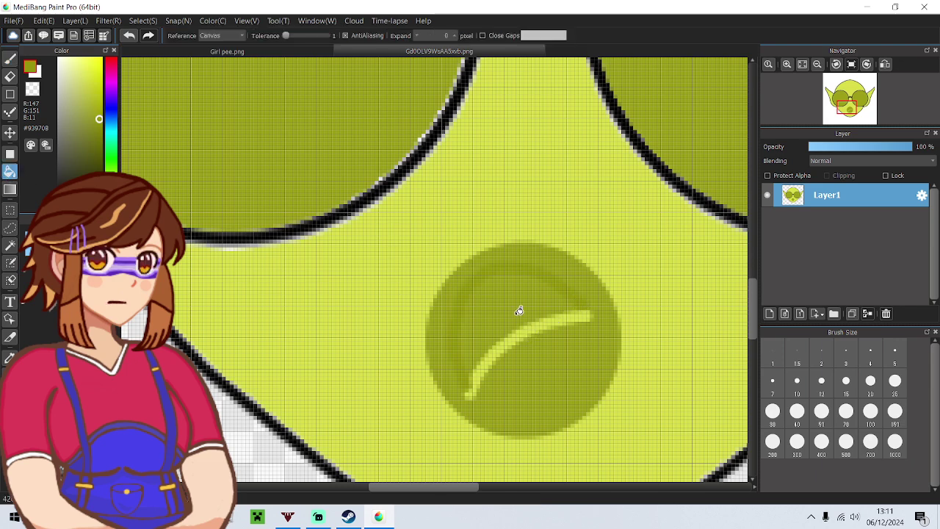
click(519, 311)
Outline the mouth area below the curved line in lighter olive #B0B523 and fill it with the same color
scroll(518, 311, down, 3)
scroll(518, 310, down, 2)
scroll(518, 312, up, 4)
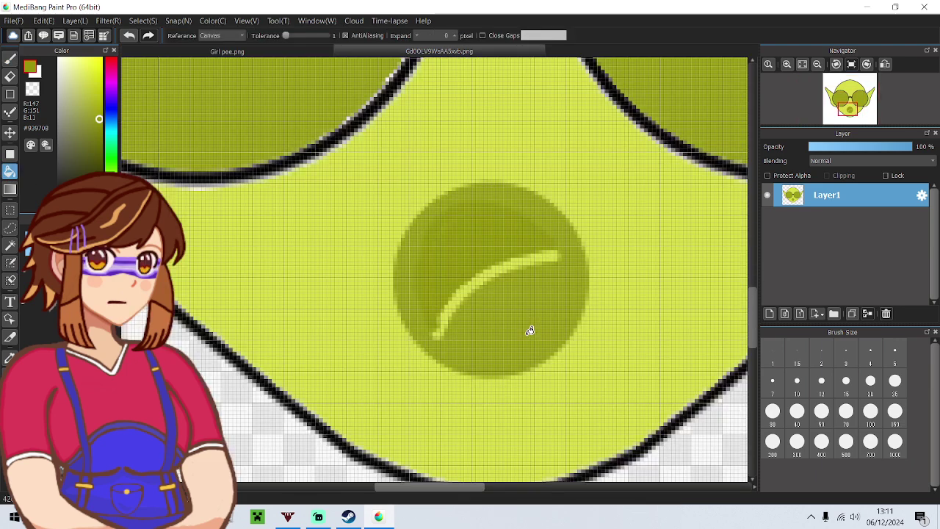
click(95, 113)
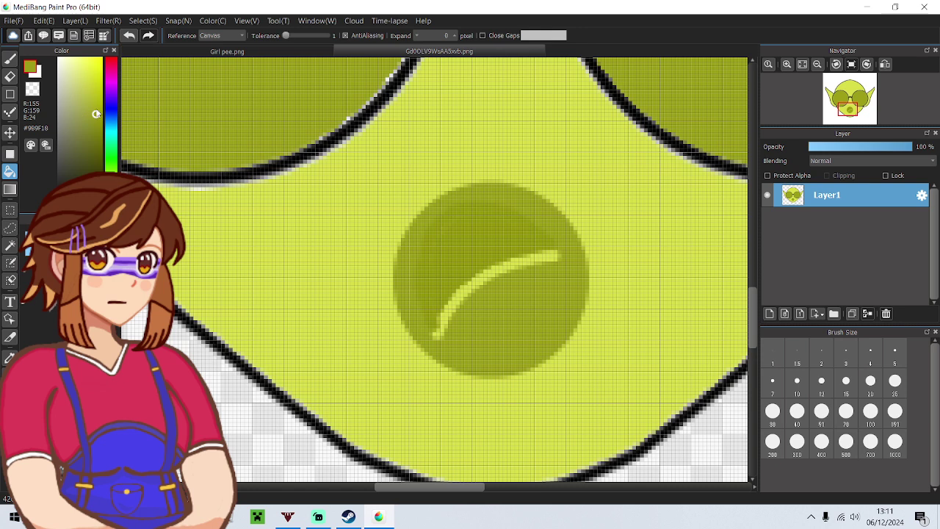
drag(95, 114, 94, 100)
click(9, 59)
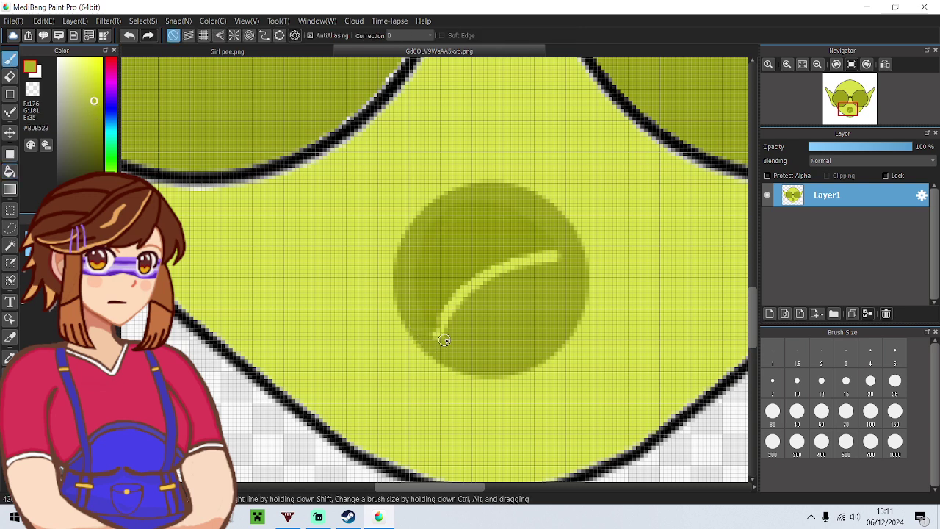
mouse_move(445, 340)
mouse_down()
mouse_move(509, 349)
mouse_move(549, 322)
mouse_move(556, 300)
mouse_up()
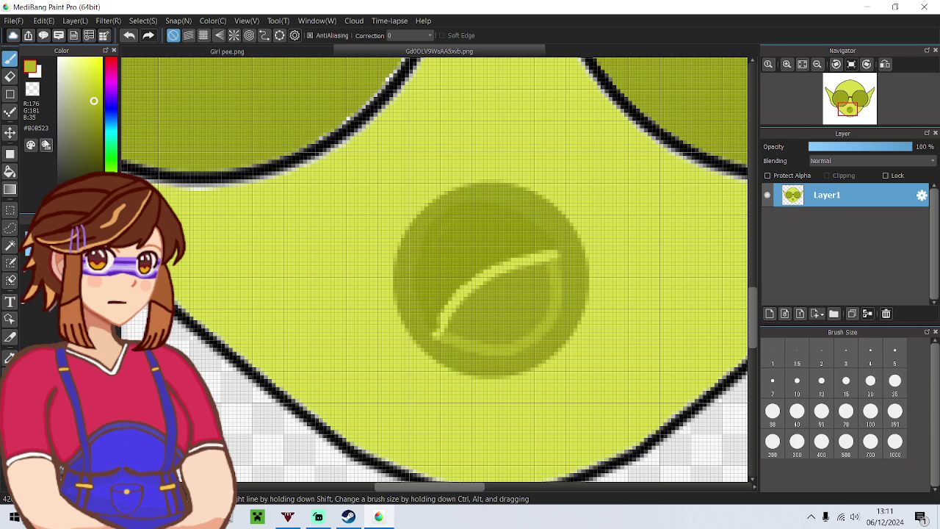
click(9, 171)
click(527, 337)
scroll(527, 337, down, 3)
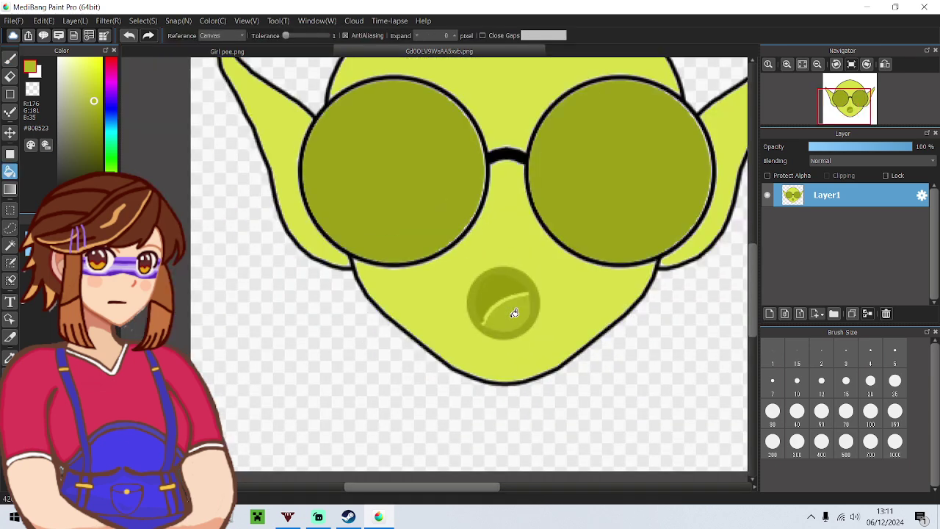
Sample black #070707 from the line art and draw a bent tube from below the chin to the mouth, with three short dashes at its tip
scroll(527, 337, up, 2)
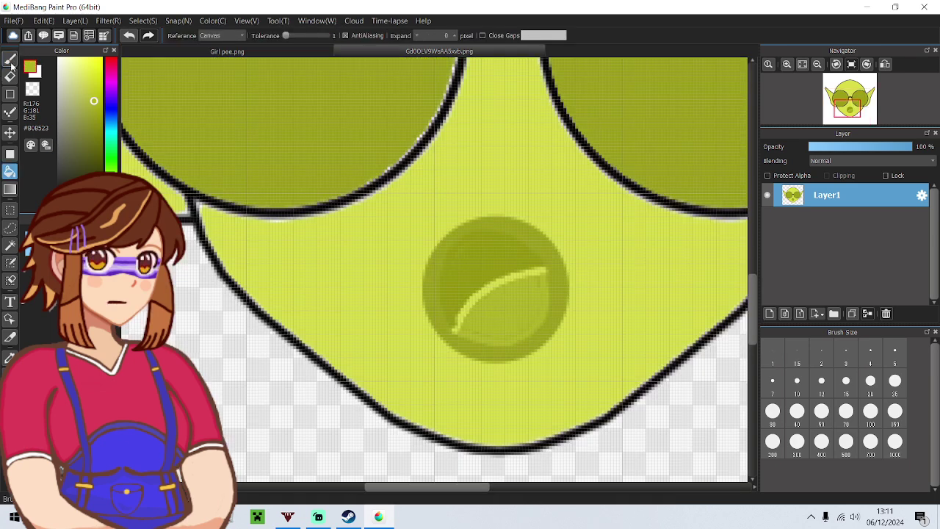
click(11, 61)
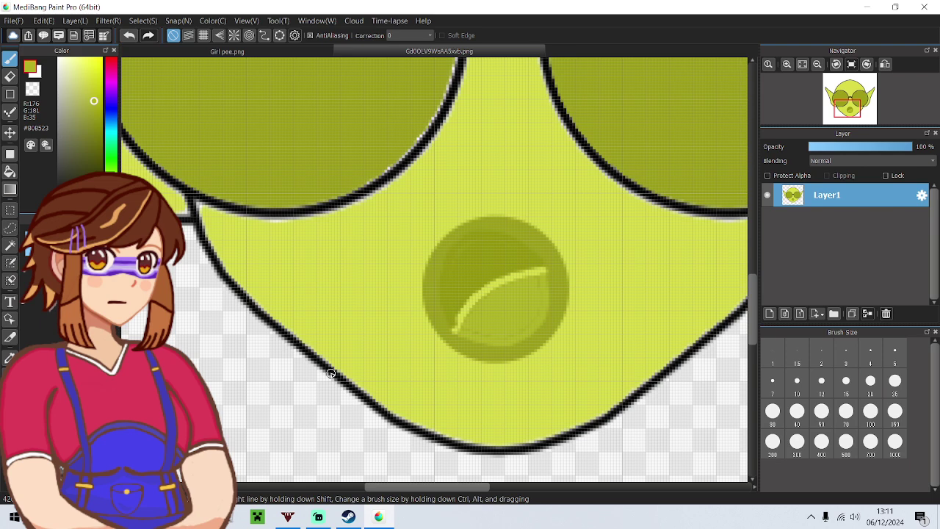
alt+click(334, 370)
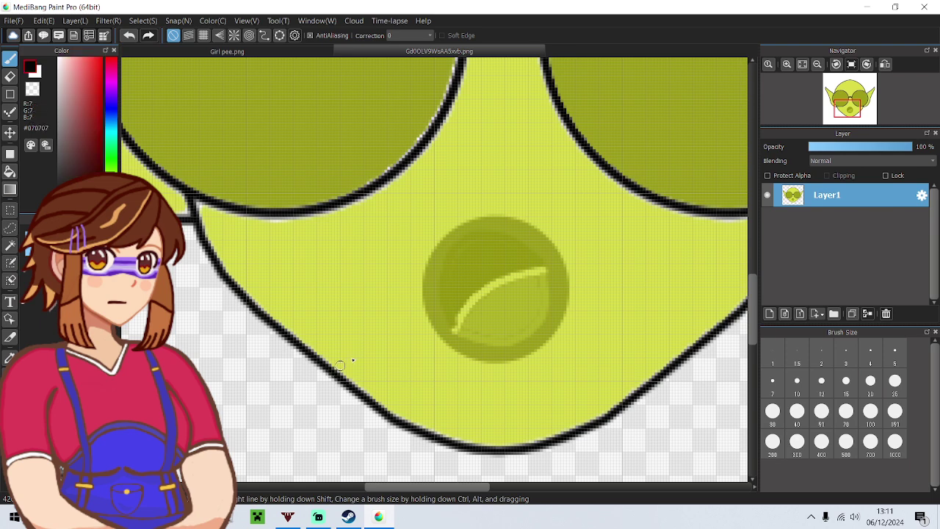
scroll(407, 327, down, 3)
scroll(404, 337, up, 3)
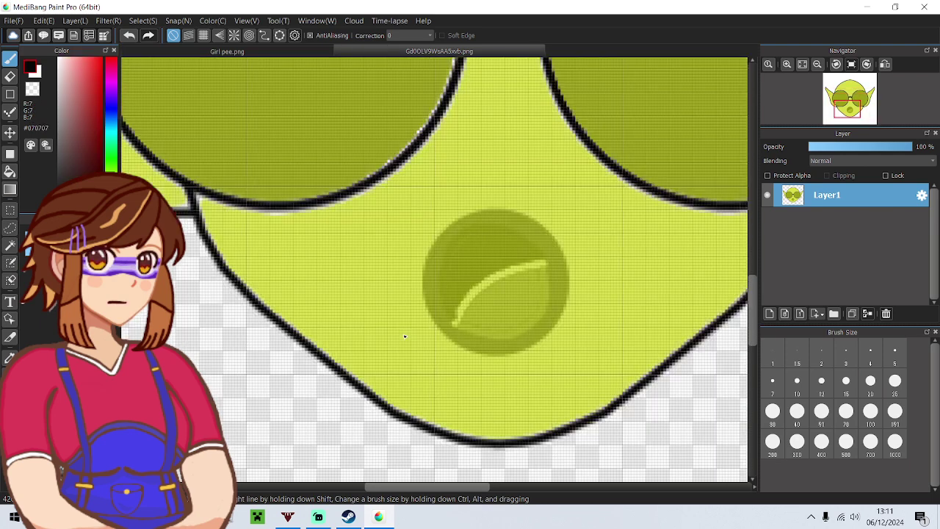
mouse_move(395, 309)
mouse_down()
mouse_move(439, 349)
mouse_move(344, 443)
mouse_up()
scroll(371, 331, down, 3)
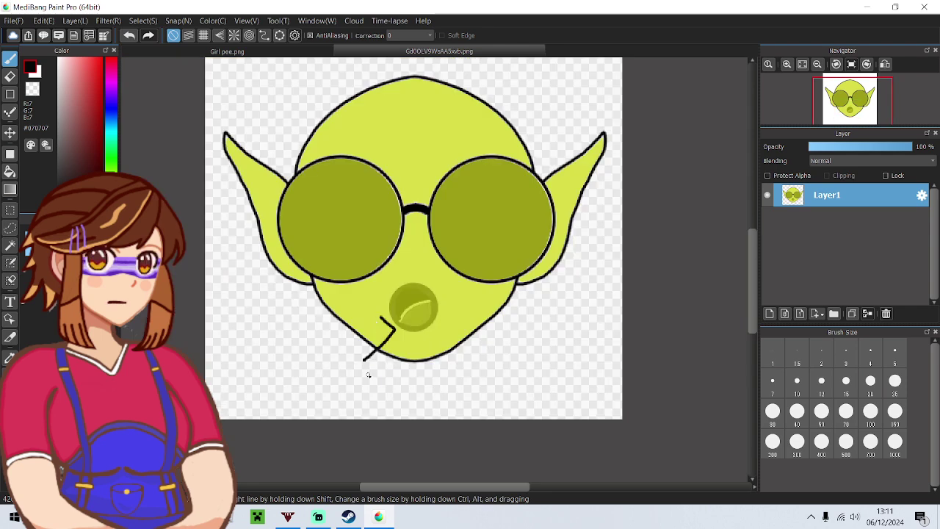
scroll(362, 336, up, 3)
mouse_move(361, 306)
mouse_down()
mouse_move(460, 421)
mouse_move(401, 465)
mouse_move(264, 320)
mouse_move(421, 157)
mouse_up()
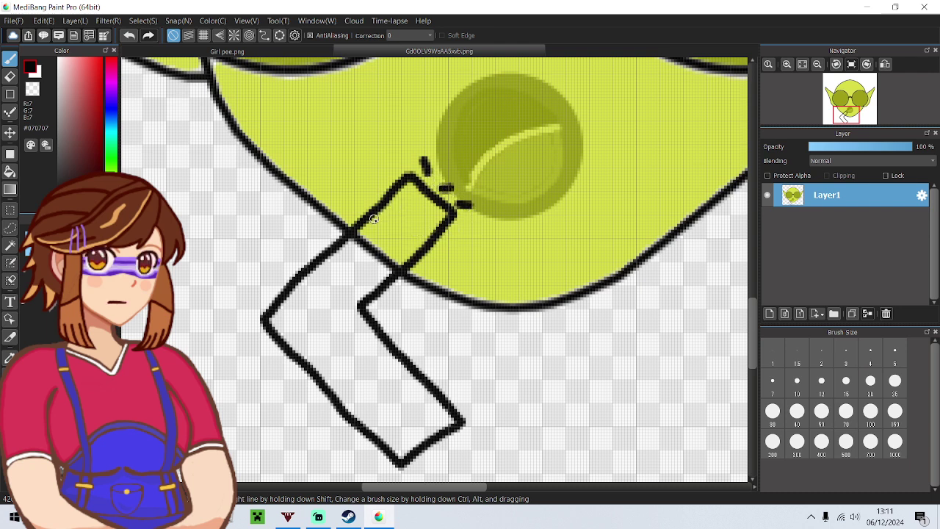
Divide the bent tube into sections with black crosswise lines, including a line across its bend
drag(373, 219, 414, 256)
mouse_move(332, 259)
mouse_down()
mouse_move(371, 294)
mouse_move(354, 294)
mouse_move(360, 307)
mouse_move(309, 358)
mouse_up()
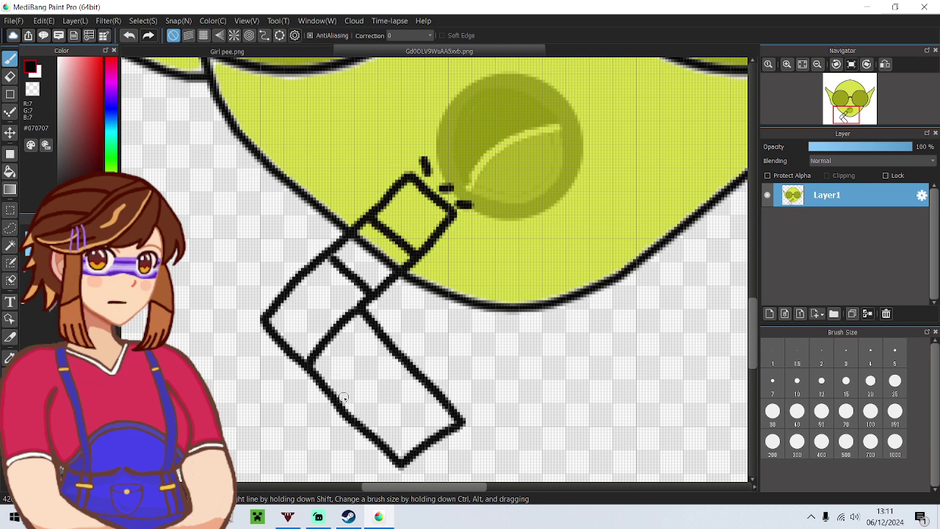
drag(348, 412, 401, 365)
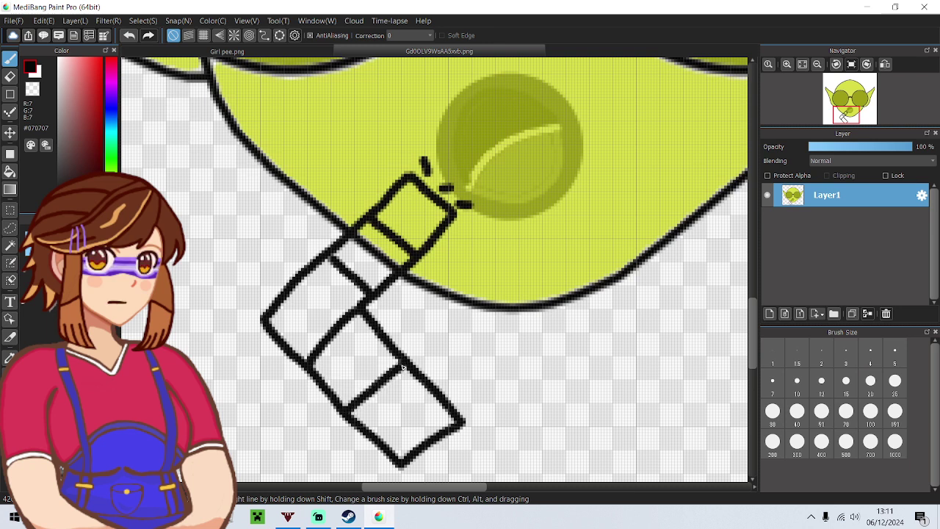
drag(380, 440, 435, 398)
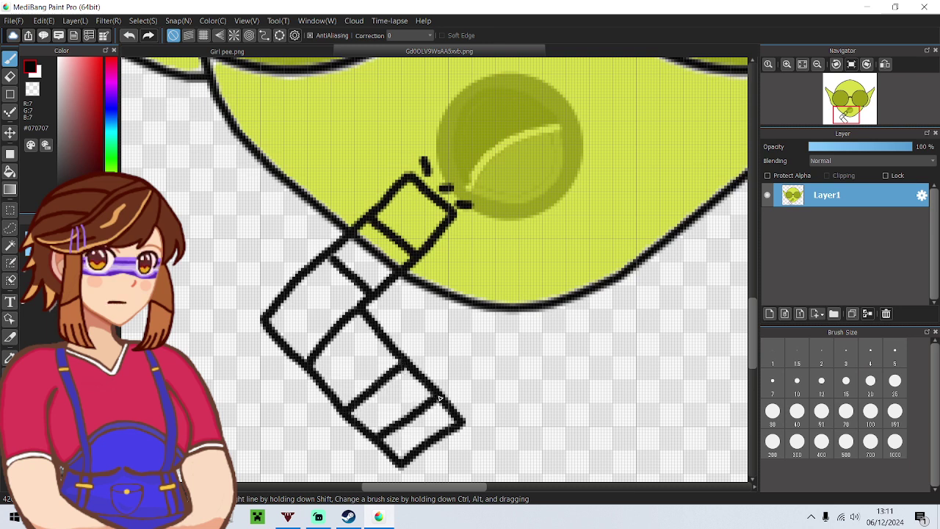
drag(269, 318, 355, 308)
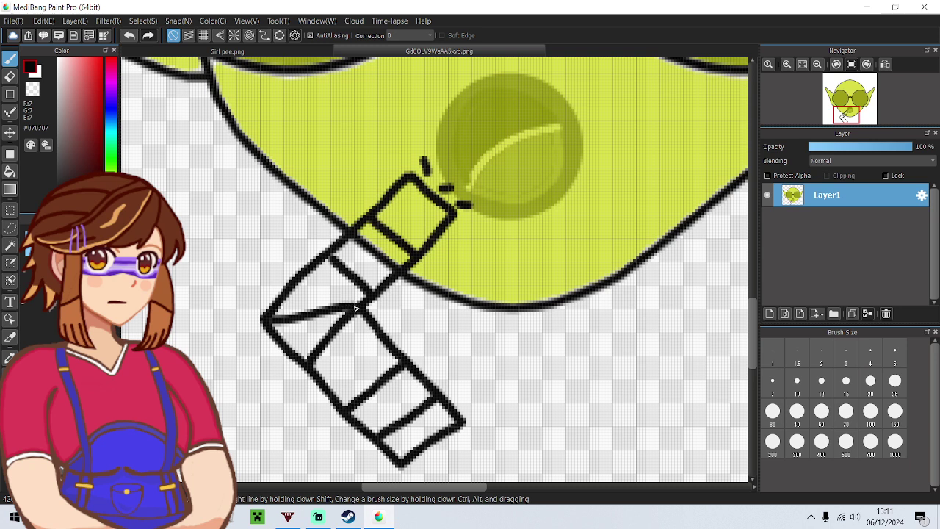
Fill the bent tube's end section nearest the mouth with red #EF362C
click(95, 69)
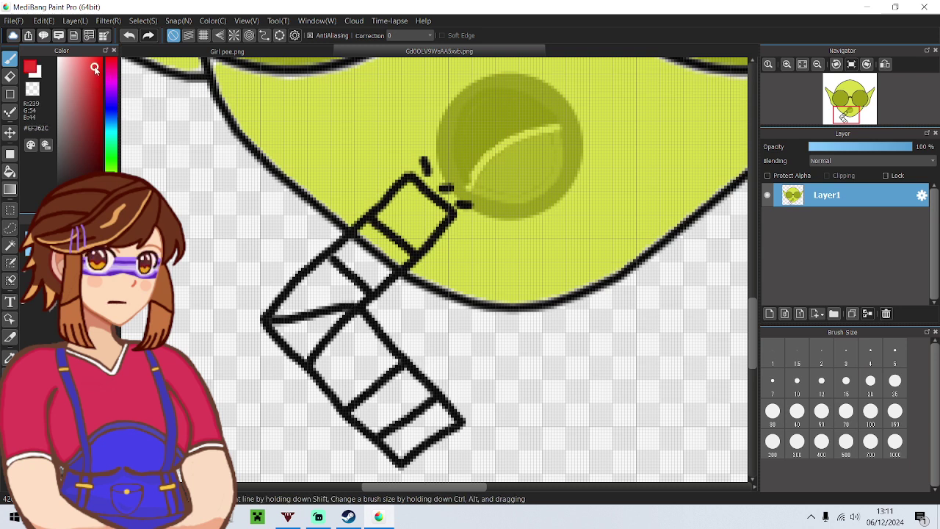
click(11, 171)
click(415, 216)
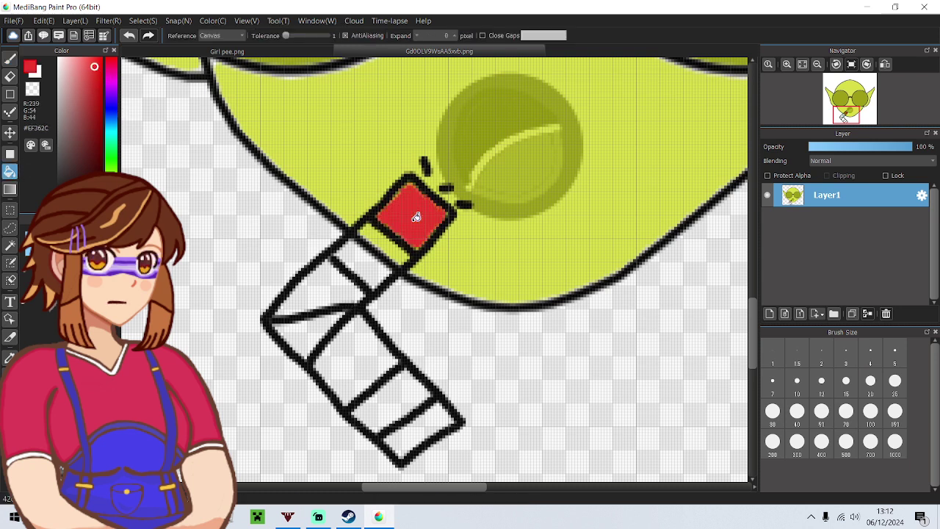
Fill the tube section below the red one with green #57EF2C, painting over the chin outline that crosses it
click(111, 165)
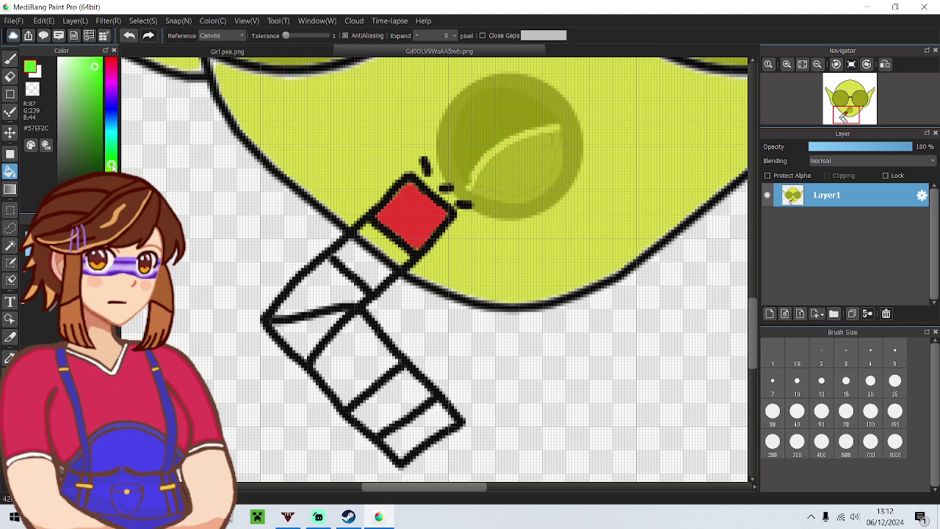
click(362, 255)
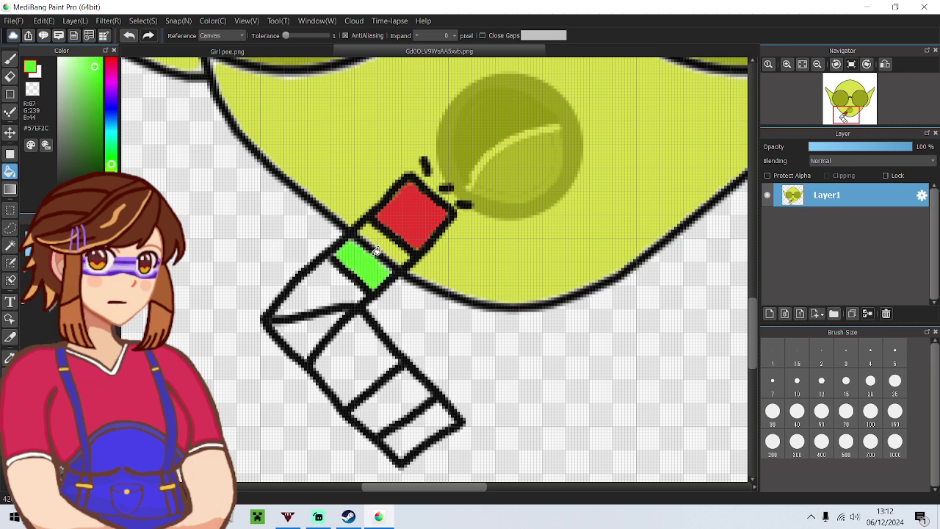
scroll(252, 216, up, 2)
key(b)
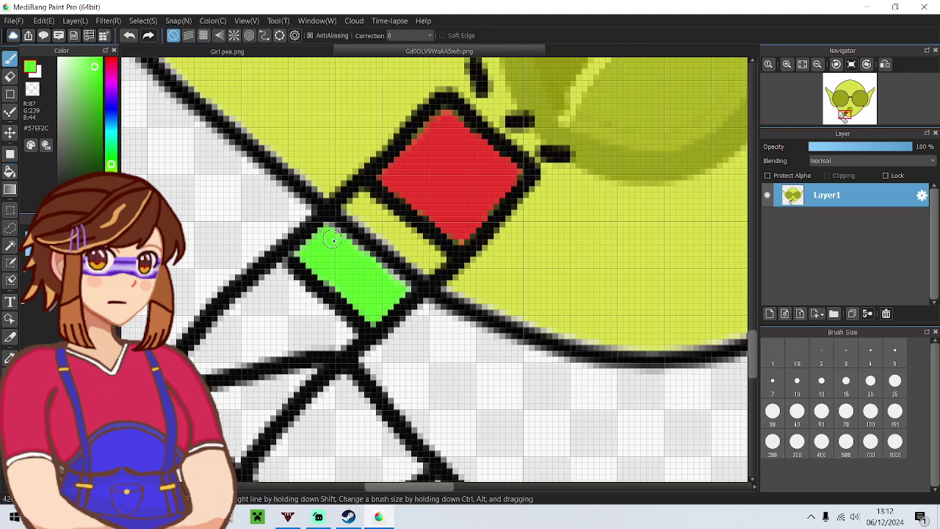
mouse_move(326, 239)
mouse_down()
mouse_move(360, 200)
mouse_move(436, 261)
mouse_move(395, 294)
mouse_move(421, 259)
mouse_move(396, 271)
mouse_move(394, 243)
mouse_move(386, 265)
mouse_move(399, 240)
mouse_move(366, 255)
mouse_move(379, 230)
mouse_move(370, 237)
mouse_move(366, 218)
mouse_move(346, 240)
mouse_move(355, 213)
mouse_up()
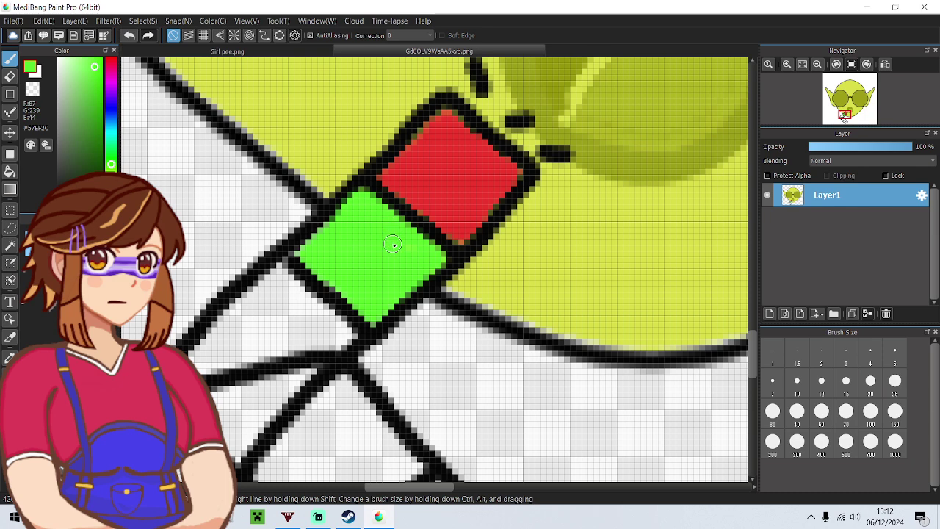
Paint the tube section between the green one and the bend line solid blue #392CEF
scroll(393, 244, down, 3)
scroll(377, 247, up, 3)
scroll(378, 254, down, 2)
scroll(315, 279, up, 3)
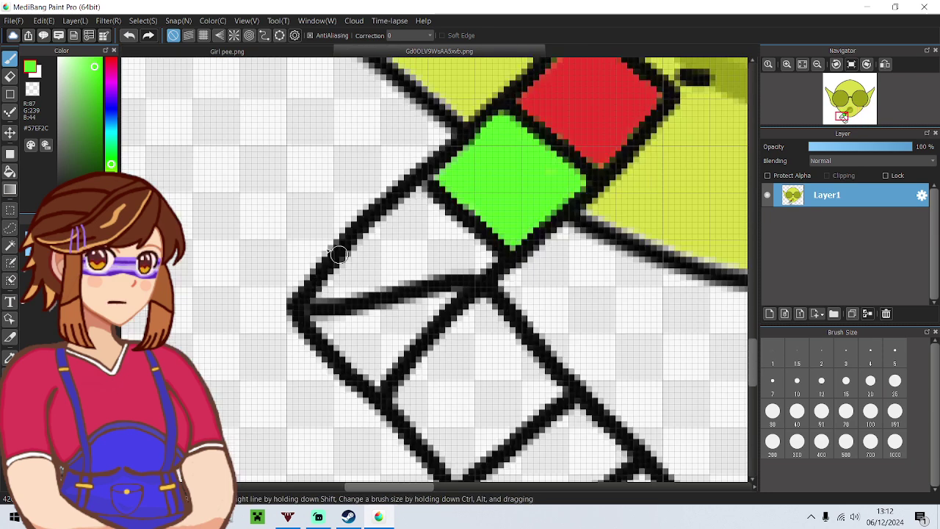
click(111, 105)
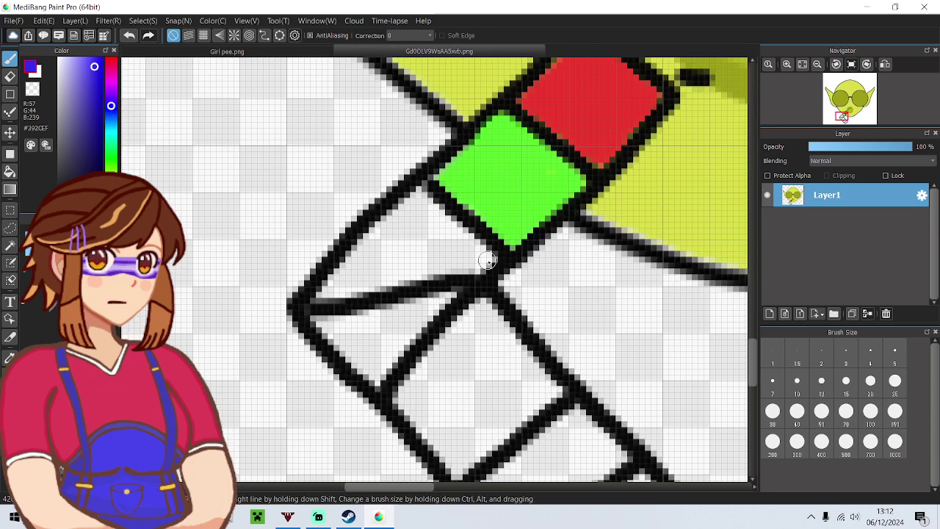
mouse_move(487, 261)
mouse_down()
mouse_move(420, 196)
mouse_move(488, 263)
mouse_move(415, 271)
mouse_move(322, 298)
mouse_move(408, 205)
mouse_move(337, 283)
mouse_move(469, 261)
mouse_move(418, 207)
mouse_move(441, 257)
mouse_move(415, 227)
mouse_move(362, 272)
mouse_move(408, 226)
mouse_move(418, 254)
mouse_move(392, 265)
mouse_move(430, 241)
mouse_move(403, 250)
mouse_move(417, 218)
mouse_move(394, 227)
mouse_move(418, 200)
mouse_up()
Fill the small triangular section below the tube's bend line with off-white #F6F6F6
scroll(418, 200, down, 2)
scroll(437, 307, up, 2)
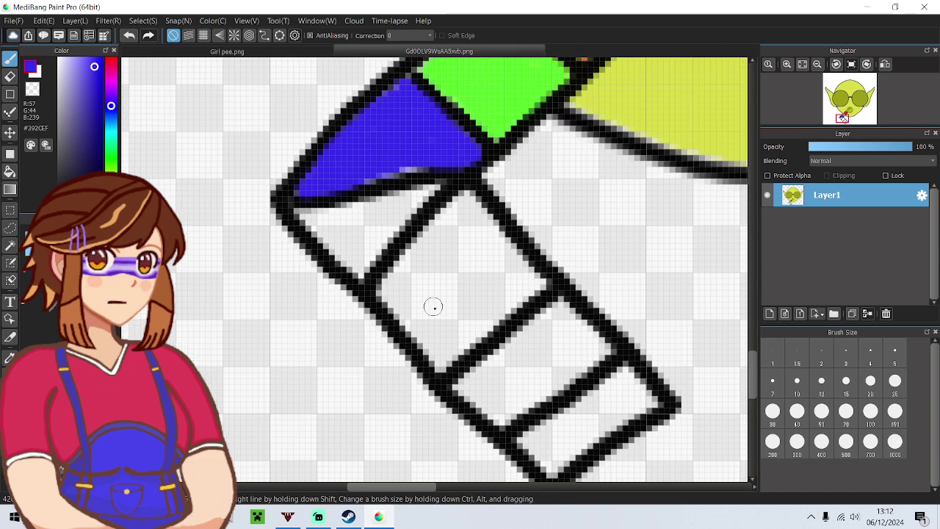
drag(94, 84, 60, 61)
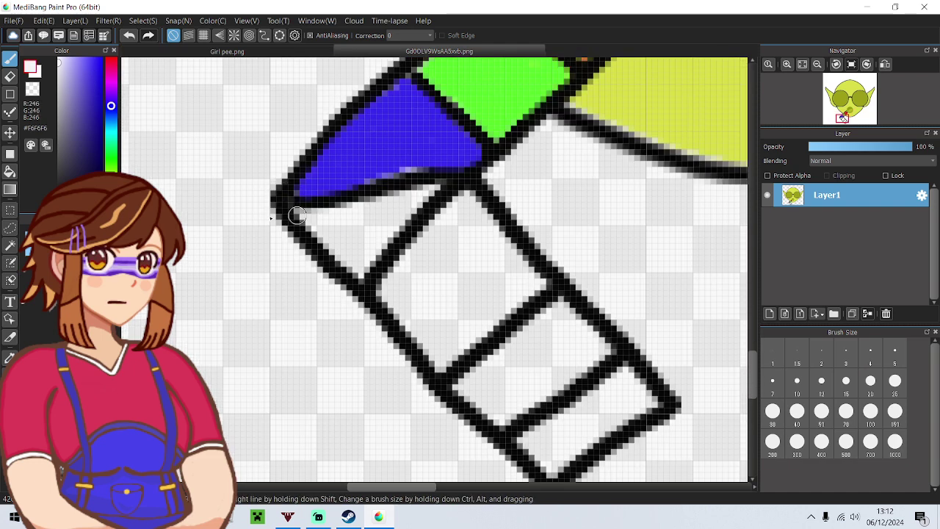
click(9, 171)
click(341, 226)
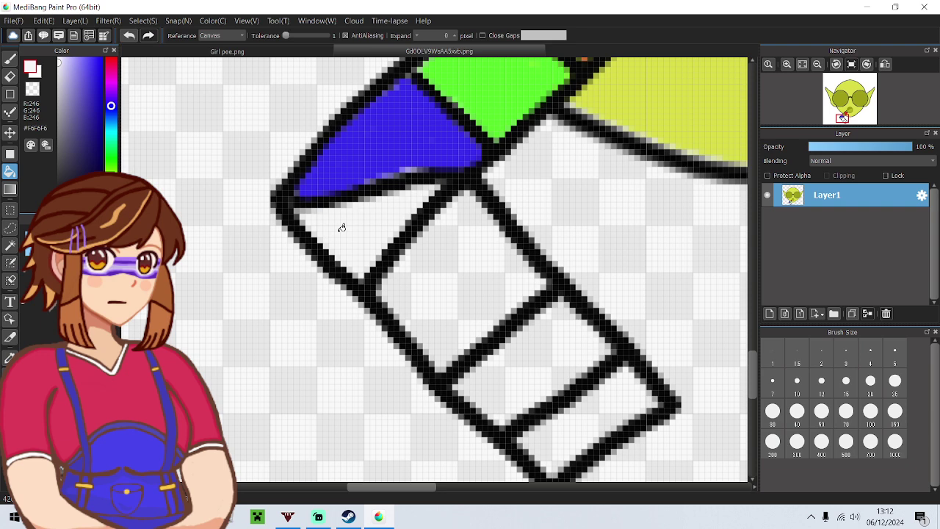
Fill the wide tube section below the white triangle with lavender #A4A0E2
drag(94, 104, 71, 74)
click(453, 277)
scroll(453, 276, down, 2)
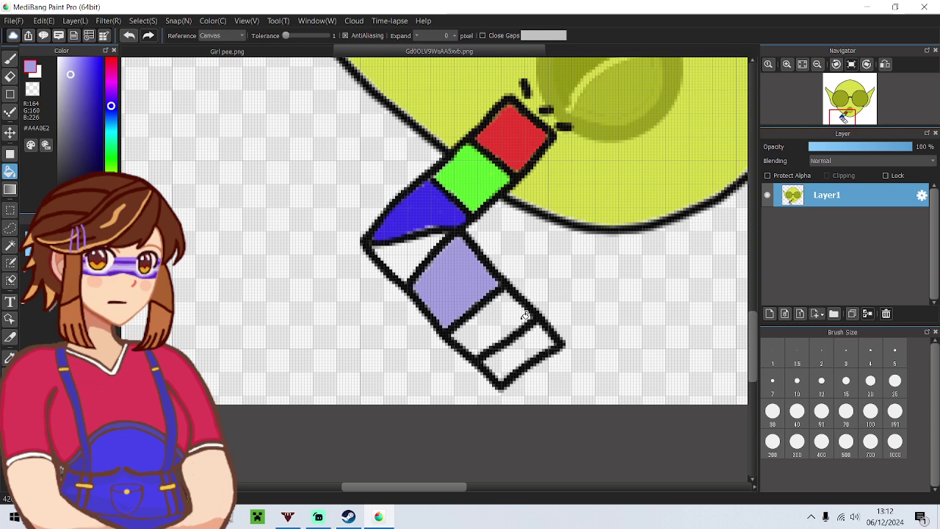
Try pale pink #E2A0D9 and brighter pink #F479E3 in the tube's second-to-last section and undo both fills
scroll(522, 312, up, 1)
drag(109, 89, 111, 78)
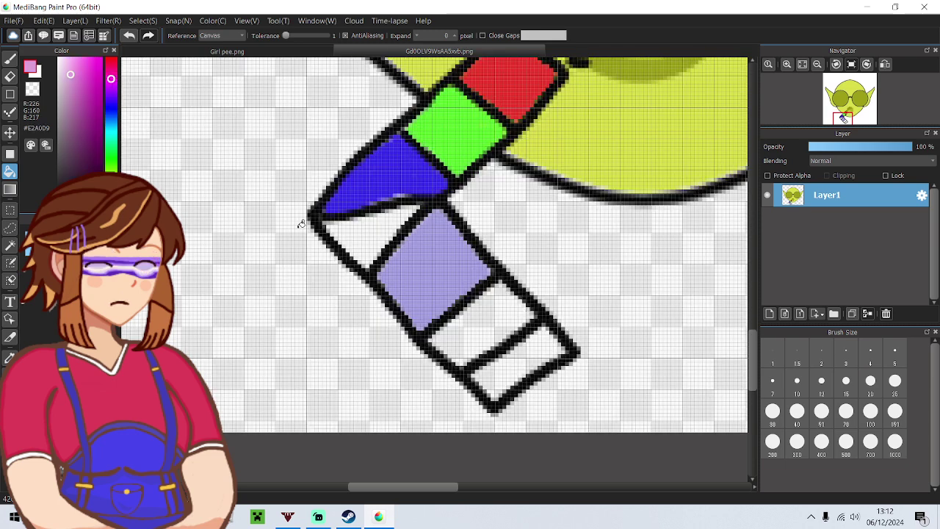
click(489, 307)
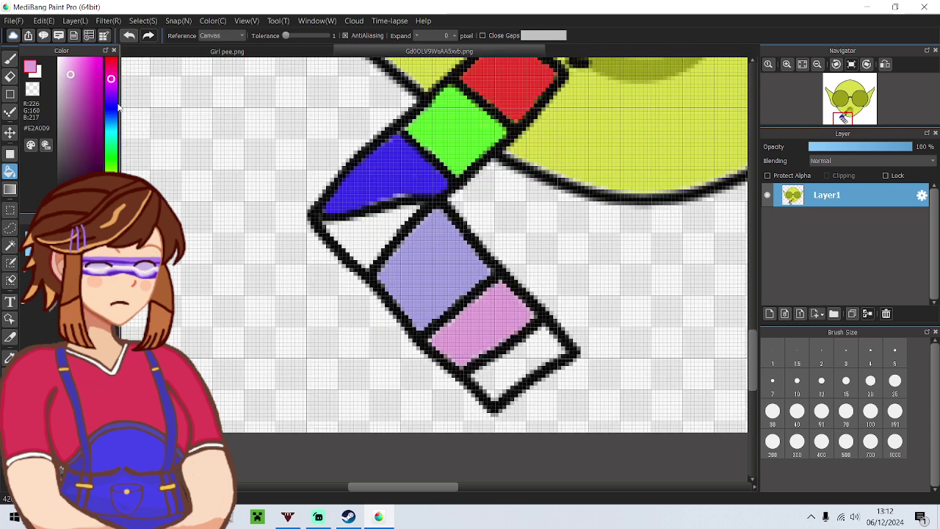
click(80, 64)
click(484, 323)
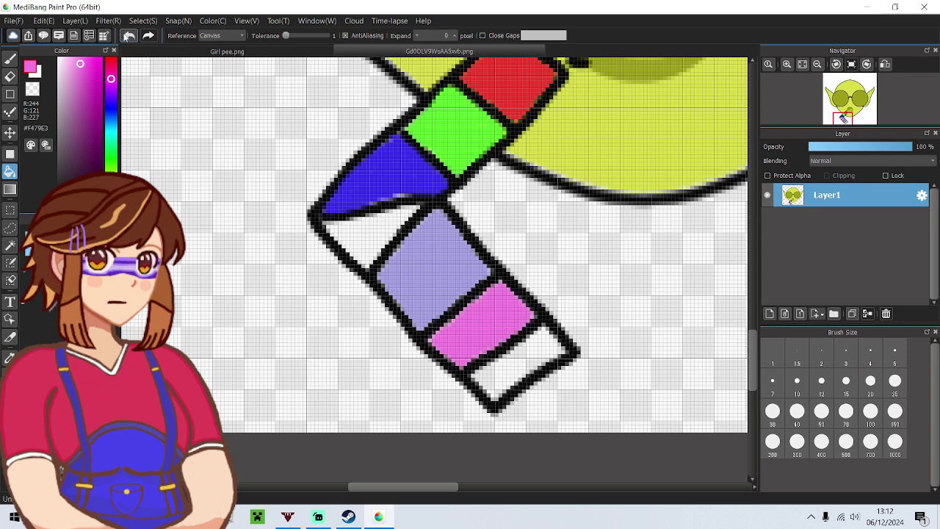
click(129, 36)
click(128, 35)
Fill the tube's second-to-last section with sampled lavender #A4A0E2 and the wide section above it with magenta #BF0CA6
alt+click(431, 277)
click(499, 316)
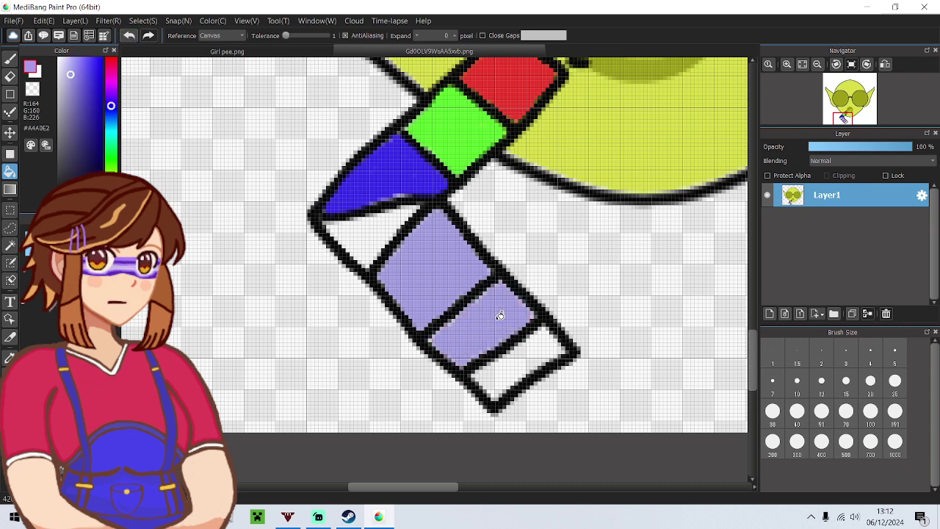
click(100, 97)
drag(111, 104, 112, 91)
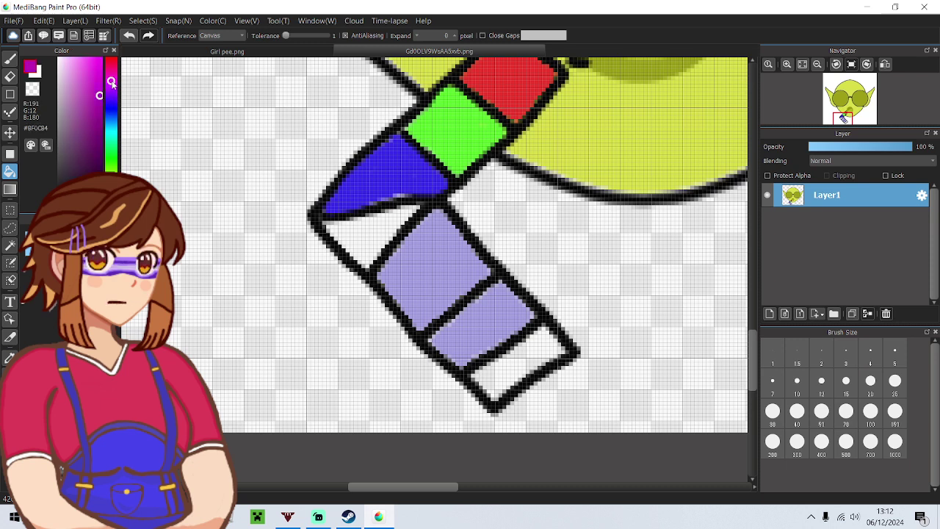
click(442, 267)
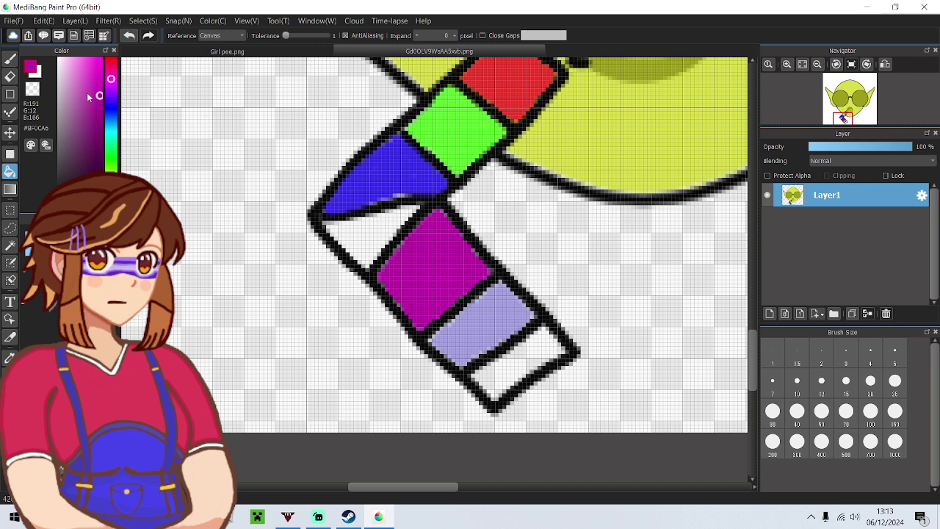
Sample the lavender, shift it to a more vivid violet-blue #695EFF, and refill the tube's second-to-last section
alt+click(478, 312)
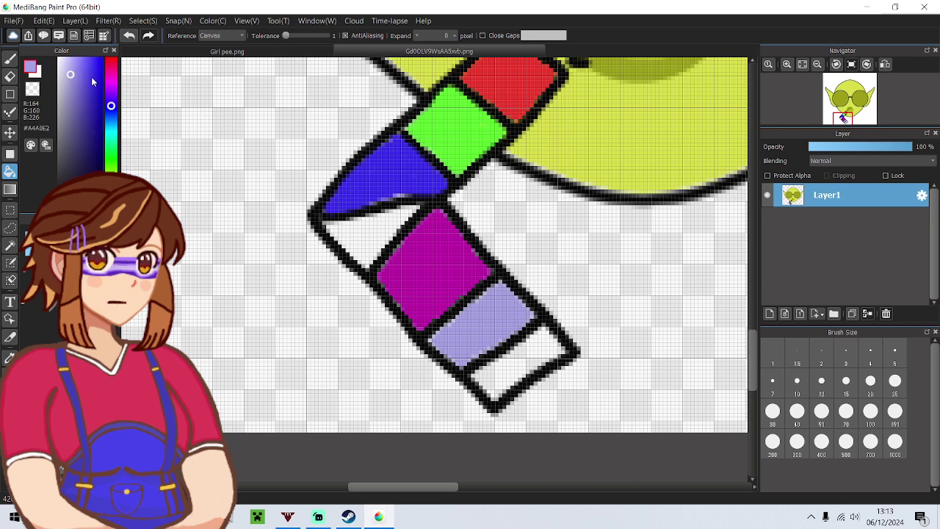
drag(92, 83, 86, 57)
click(476, 315)
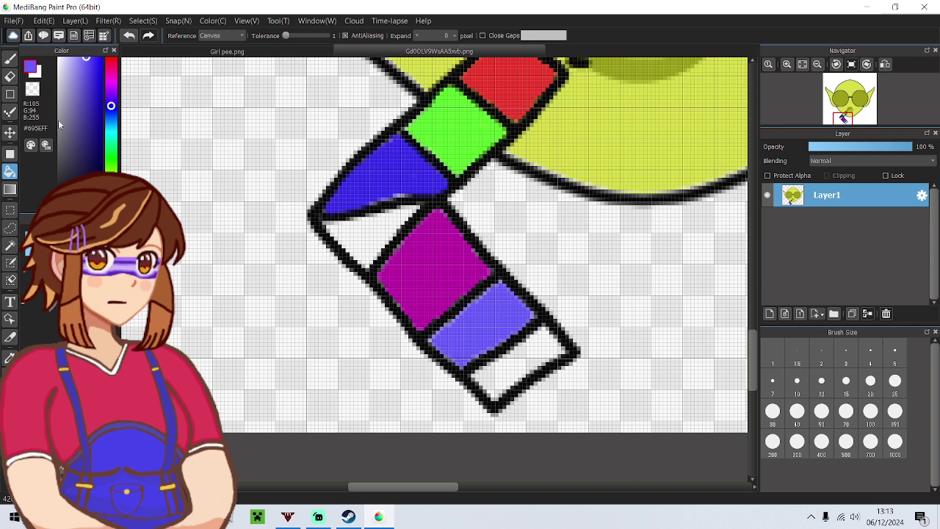
Fill the tube's last section at its lower end with pink #F06AC4
mouse_move(58, 120)
mouse_down()
mouse_move(84, 99)
mouse_move(49, 78)
mouse_move(48, 102)
mouse_move(89, 73)
mouse_move(82, 66)
mouse_up()
click(112, 77)
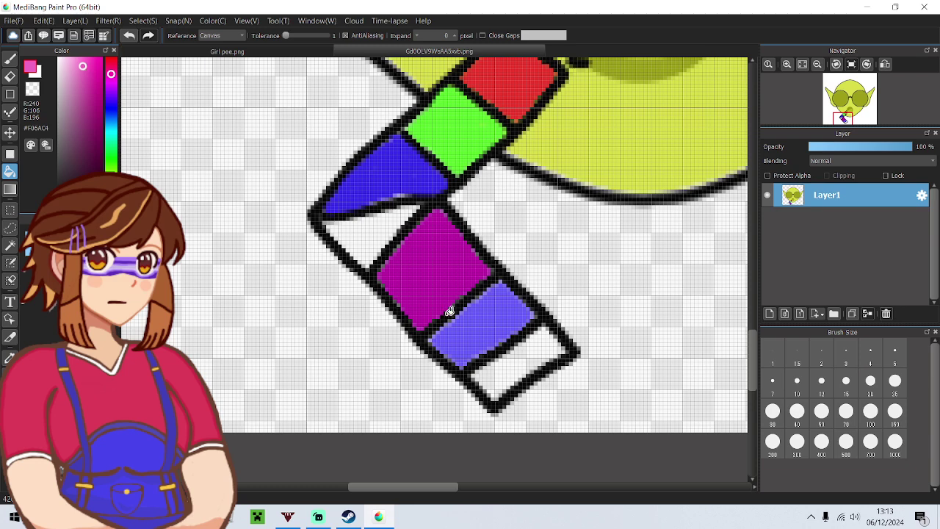
click(508, 356)
scroll(508, 356, down, 5)
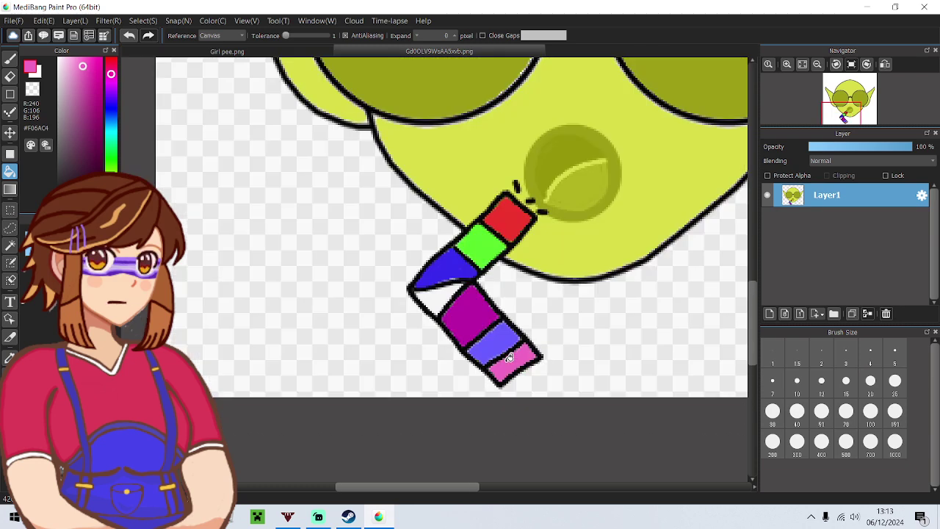
scroll(600, 294, down, 1)
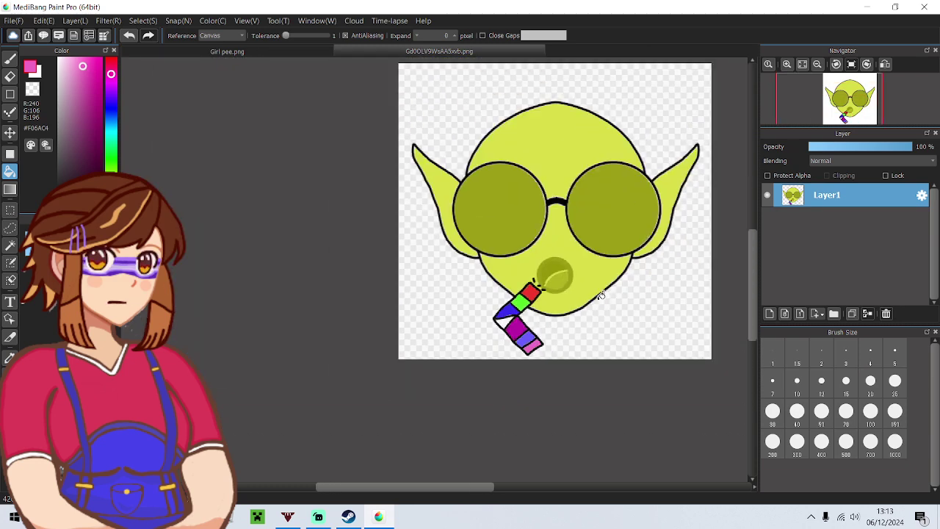
With a size 30 brush in near-white #F9F9F9, paint a round highlight on the left lens and a curved and a round one on the right
scroll(589, 228, up, 2)
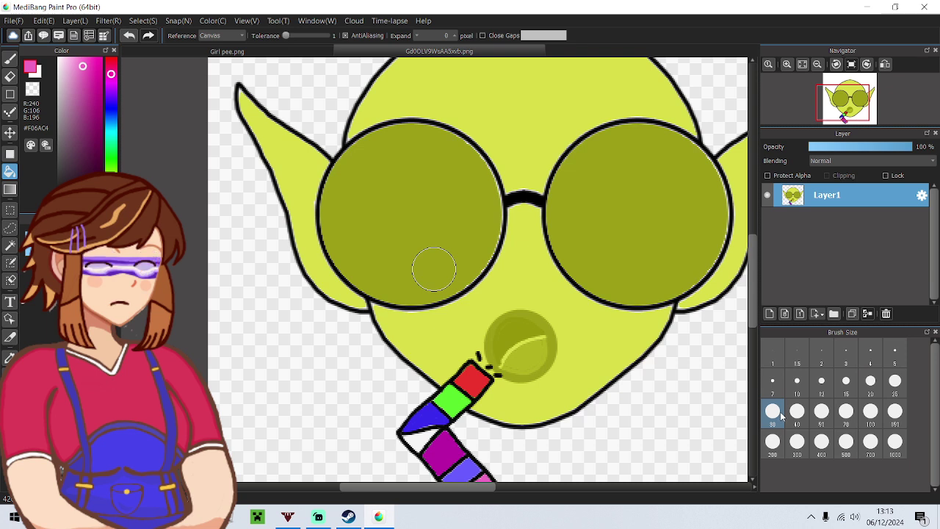
drag(80, 71, 52, 66)
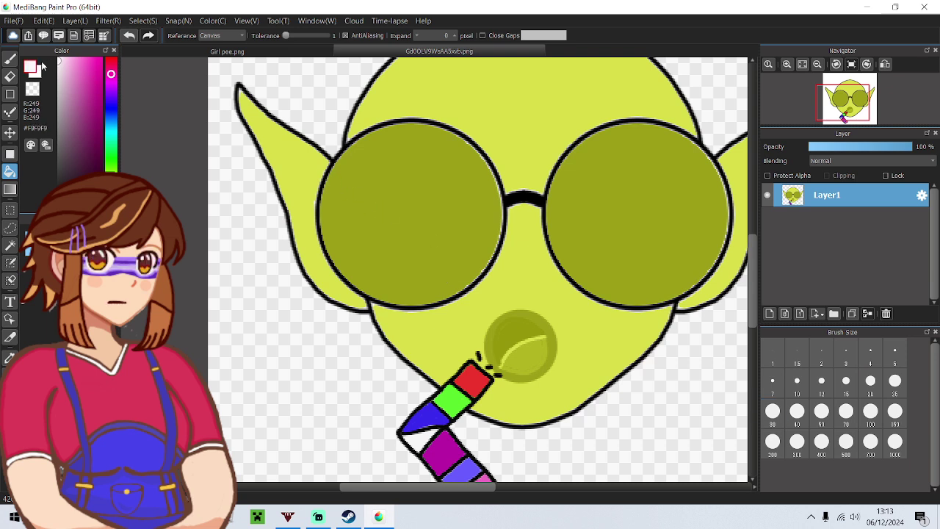
click(9, 59)
click(373, 184)
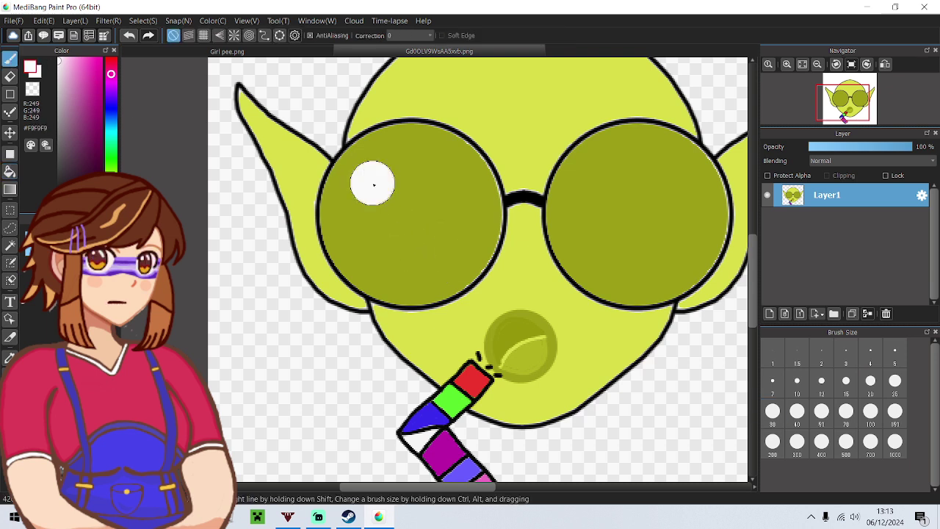
mouse_move(664, 162)
mouse_down()
mouse_move(687, 174)
mouse_move(698, 203)
mouse_up()
click(648, 221)
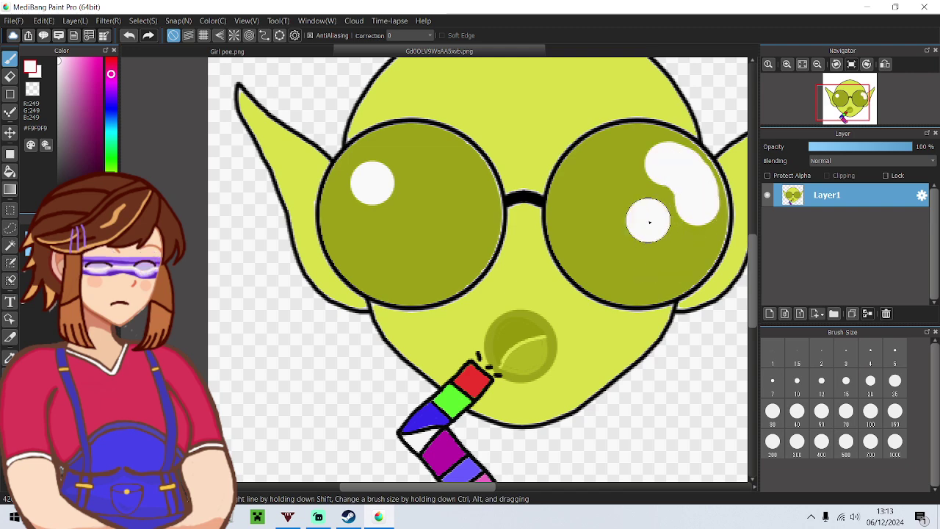
Paint a curved near-white highlight on the left lens along its upper inner edge, undoing a first stroke below the round highlight
scroll(671, 273, down, 2)
scroll(486, 237, up, 2)
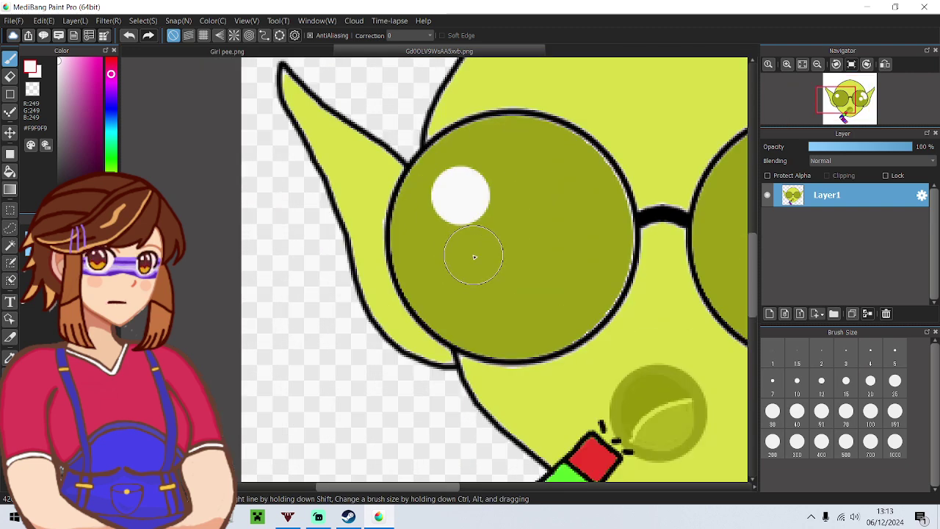
mouse_move(460, 271)
mouse_down()
mouse_move(483, 270)
mouse_move(521, 222)
mouse_up()
key(ctrl+z)
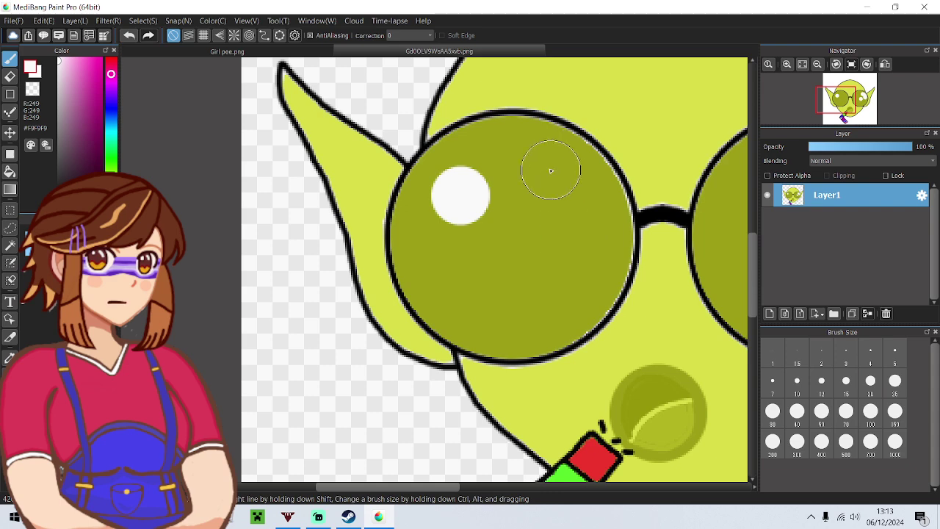
mouse_move(510, 151)
mouse_down()
mouse_move(556, 164)
mouse_move(596, 236)
mouse_up()
scroll(592, 232, down, 2)
scroll(589, 227, down, 1)
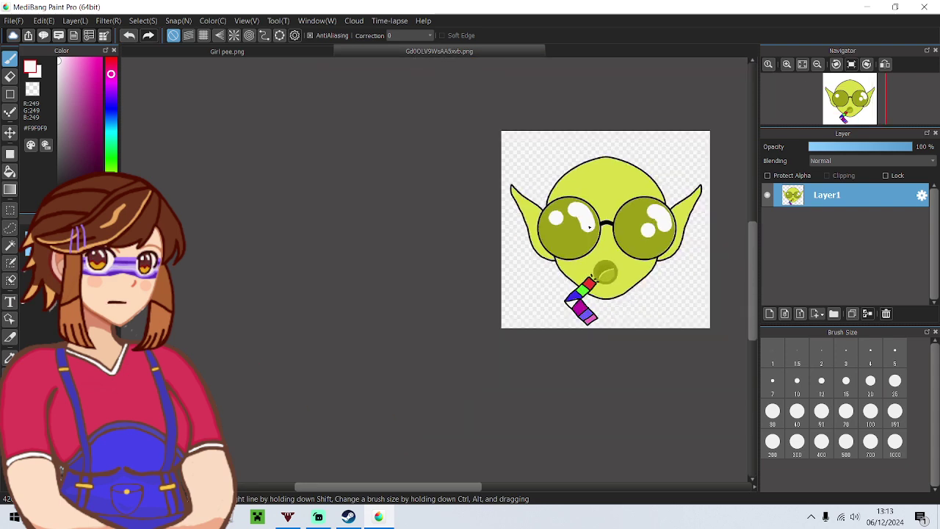
scroll(522, 240, up, 2)
scroll(522, 240, up, 2)
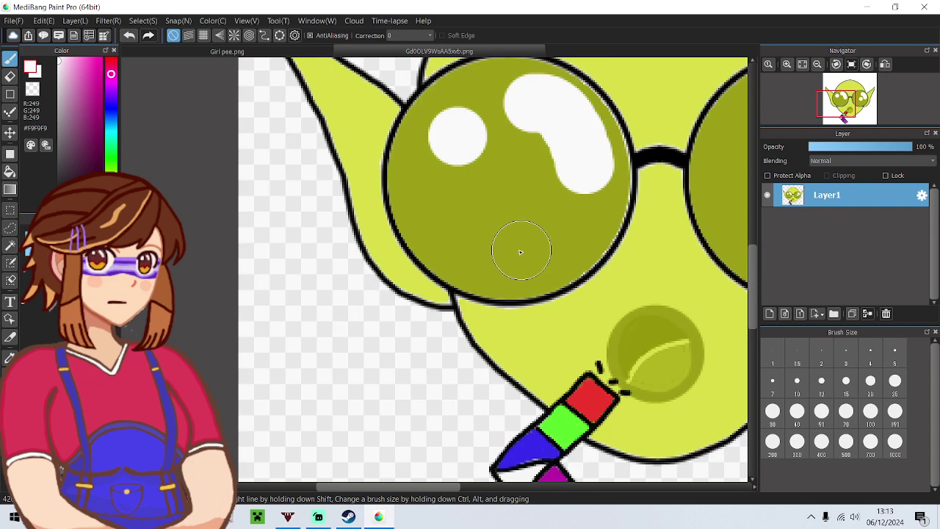
scroll(519, 251, down, 4)
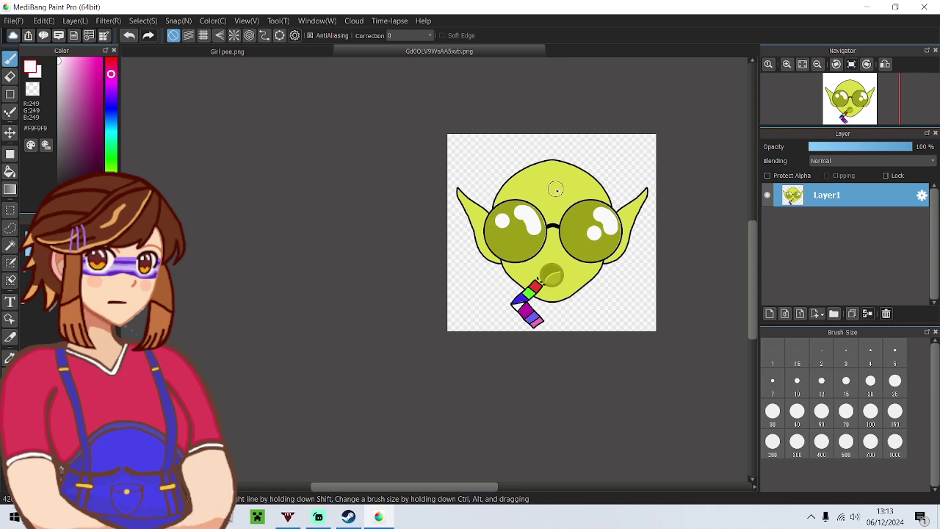
Sample black #131313 from the outline and draw a short wavy line across the forehead with a size 7 brush, redoing the first attempt
scroll(551, 185, up, 2)
scroll(541, 185, up, 1)
click(796, 381)
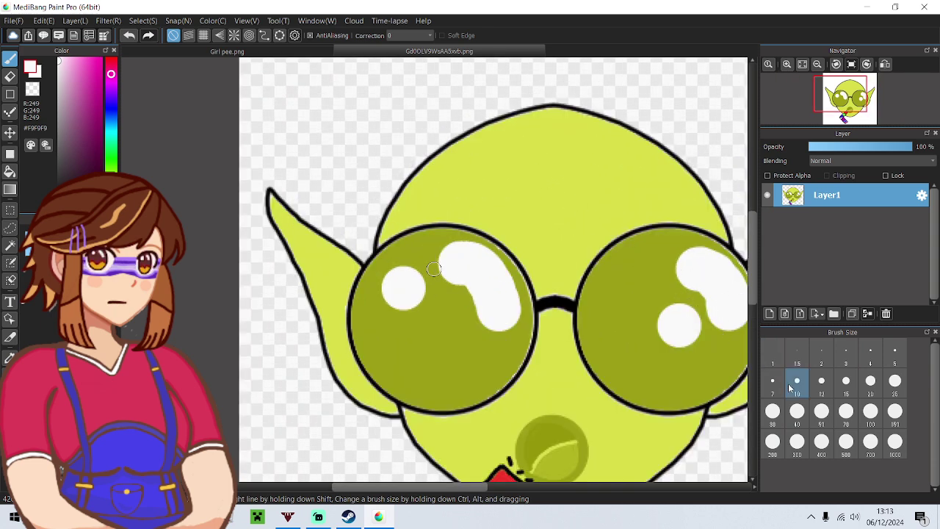
click(775, 384)
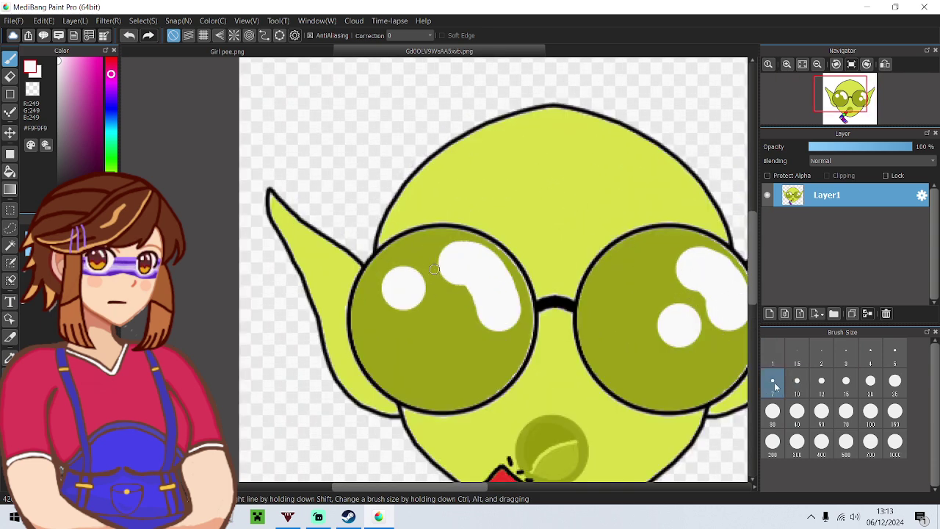
alt+click(465, 133)
mouse_move(507, 192)
mouse_down()
mouse_move(596, 188)
mouse_move(540, 191)
mouse_up()
key(ctrl+z)
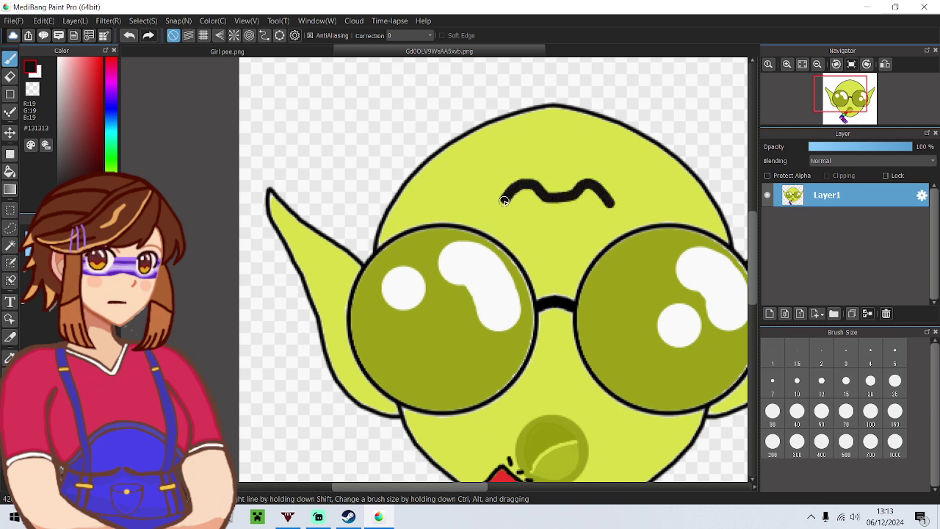
Draw two longer black wavy lines stacked above the existing one on the forehead, undoing the first attempt
mouse_move(469, 197)
mouse_down()
mouse_move(508, 165)
mouse_move(526, 172)
mouse_move(567, 160)
mouse_up()
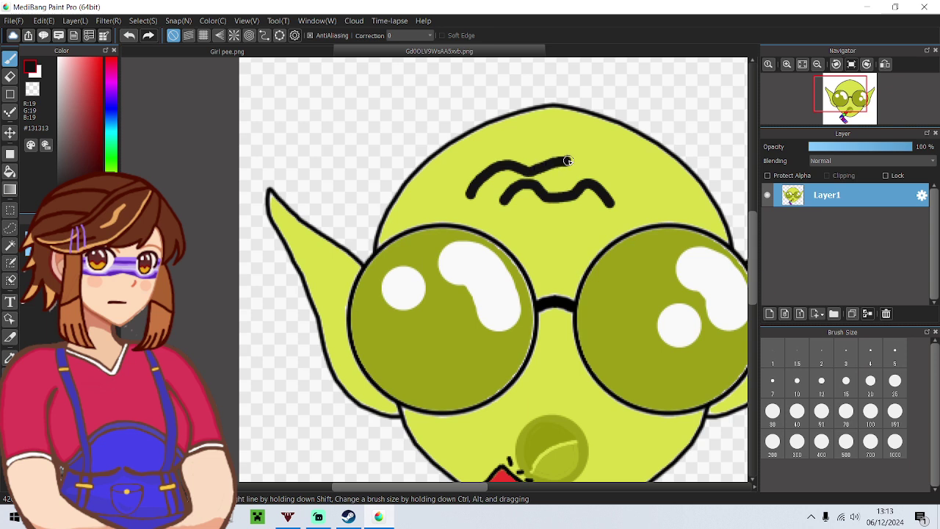
key(ctrl+z)
mouse_move(635, 205)
mouse_down()
mouse_move(582, 166)
mouse_move(554, 178)
mouse_move(529, 159)
mouse_up()
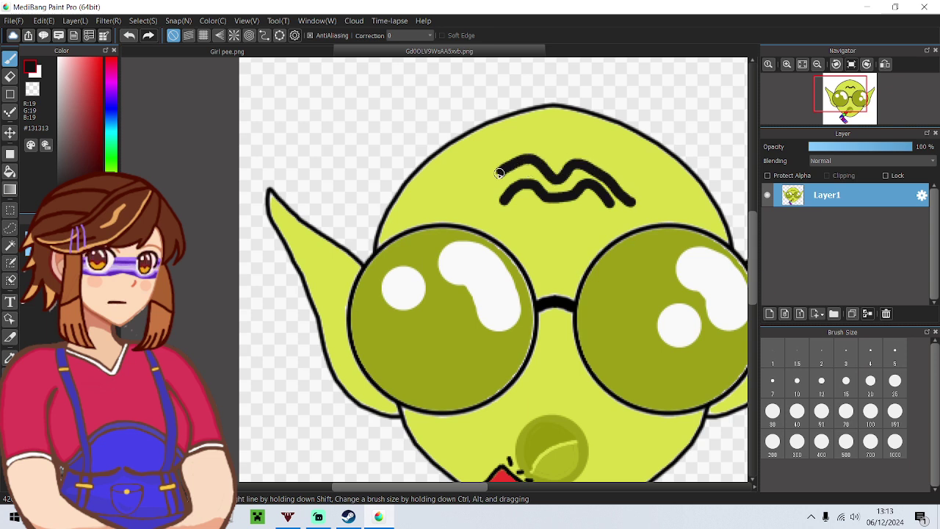
mouse_move(459, 189)
mouse_down()
mouse_move(500, 150)
mouse_move(540, 139)
mouse_up()
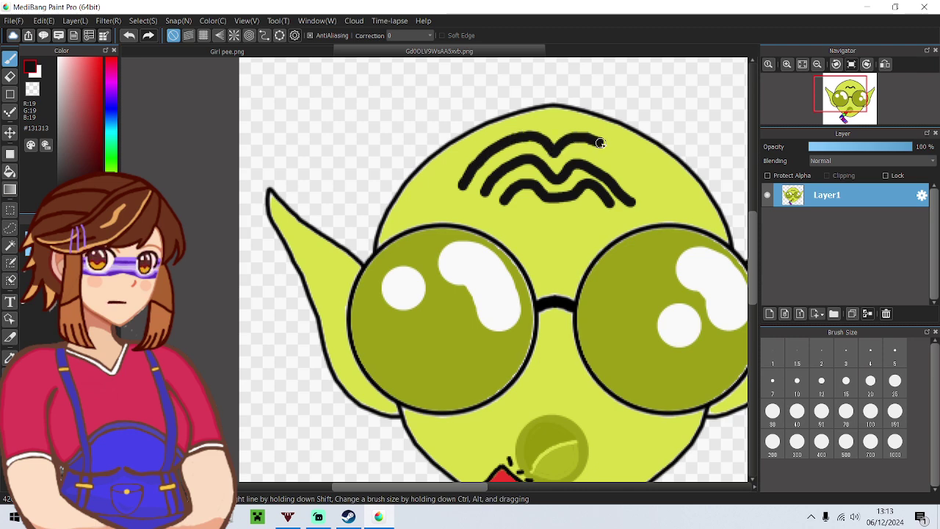
drag(600, 143, 638, 170)
Draw a narrow pointed black horn outline at each end of the topmost forehead line
scroll(650, 191, down, 5)
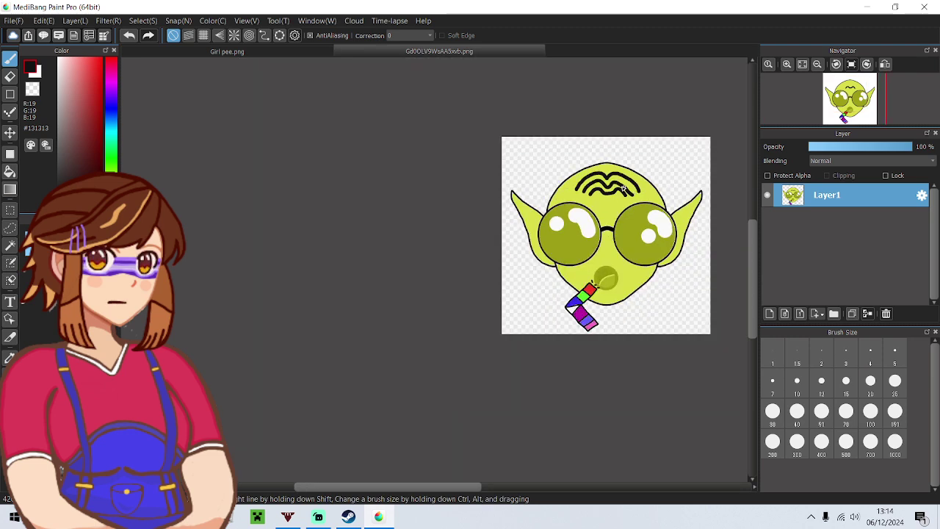
scroll(572, 177, up, 3)
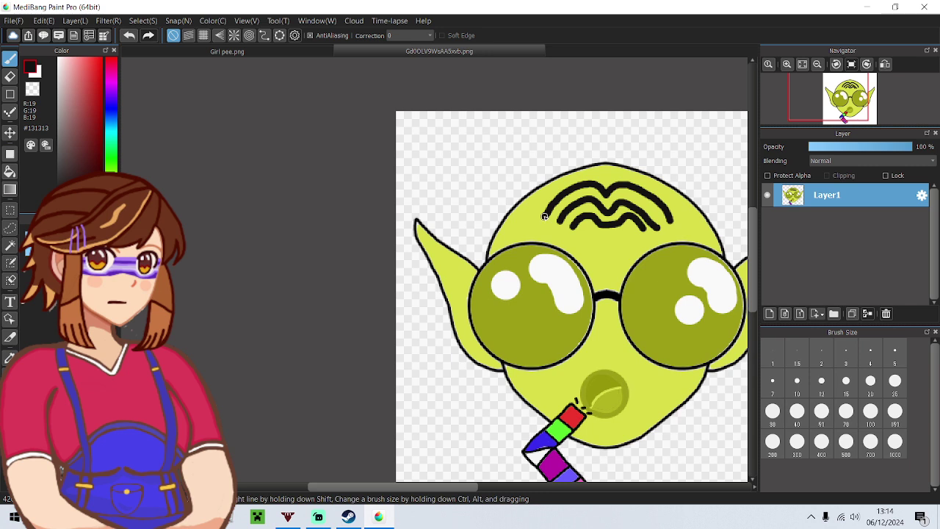
drag(544, 217, 537, 190)
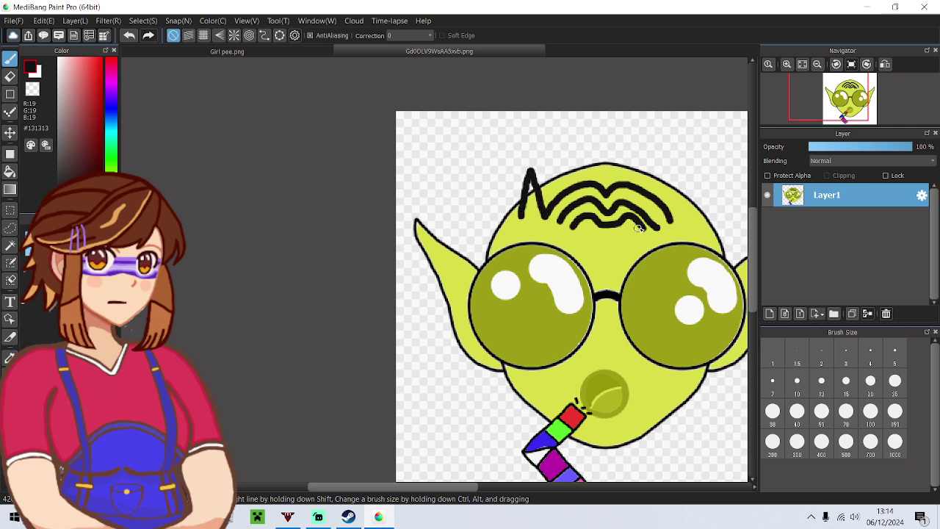
drag(672, 219, 688, 180)
Paint the insides of both horns in near-white #F7EFEF
scroll(697, 230, up, 5)
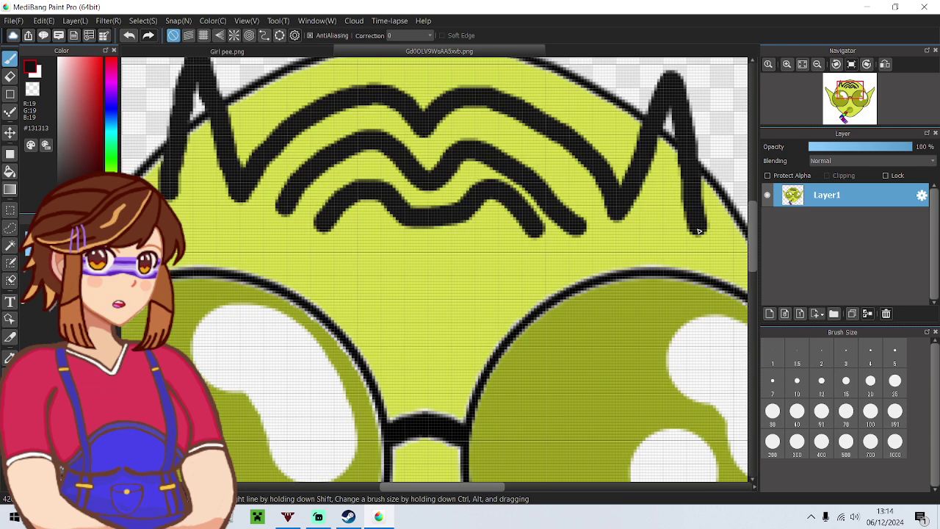
drag(83, 75, 61, 62)
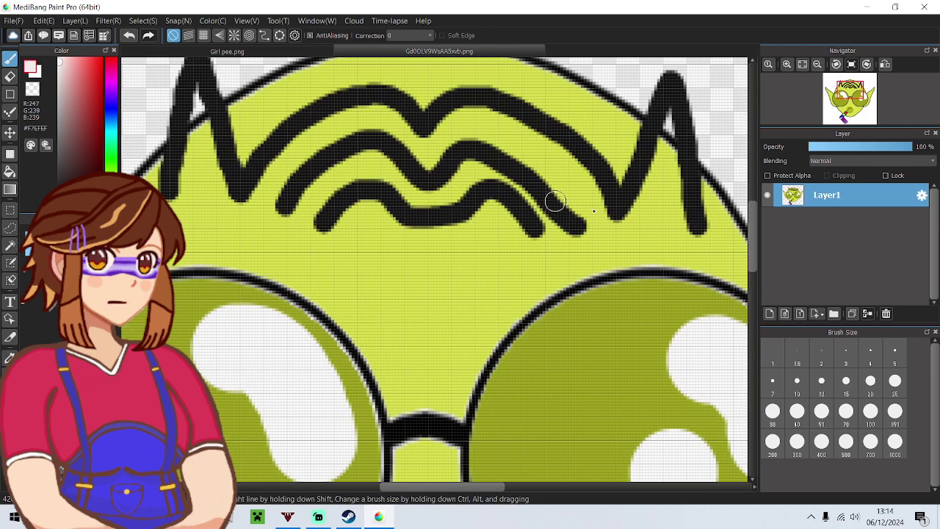
mouse_move(634, 215)
mouse_down()
mouse_move(680, 223)
mouse_move(670, 116)
mouse_move(640, 208)
mouse_move(659, 194)
mouse_up()
scroll(662, 213, down, 5)
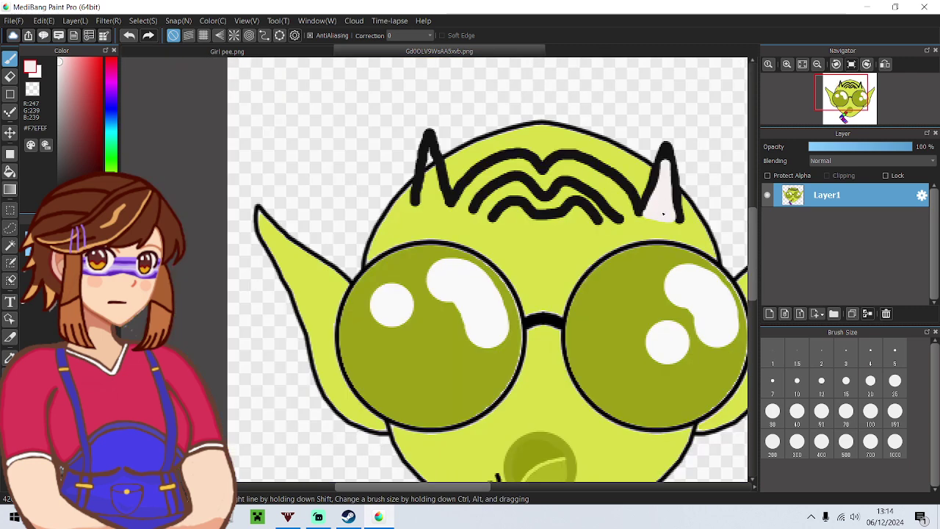
scroll(408, 208, up, 5)
mouse_move(428, 223)
mouse_down()
mouse_move(385, 220)
mouse_move(401, 116)
mouse_move(419, 214)
mouse_move(401, 200)
mouse_move(400, 170)
mouse_up()
Paint short near-white highlight strokes between the wavy forehead lines and beneath the lowest one
scroll(400, 213, down, 5)
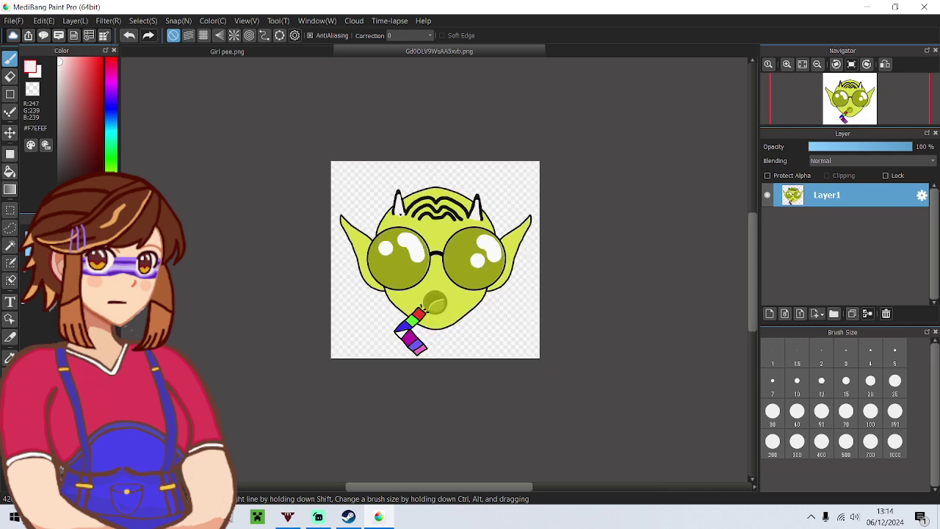
scroll(430, 219, up, 3)
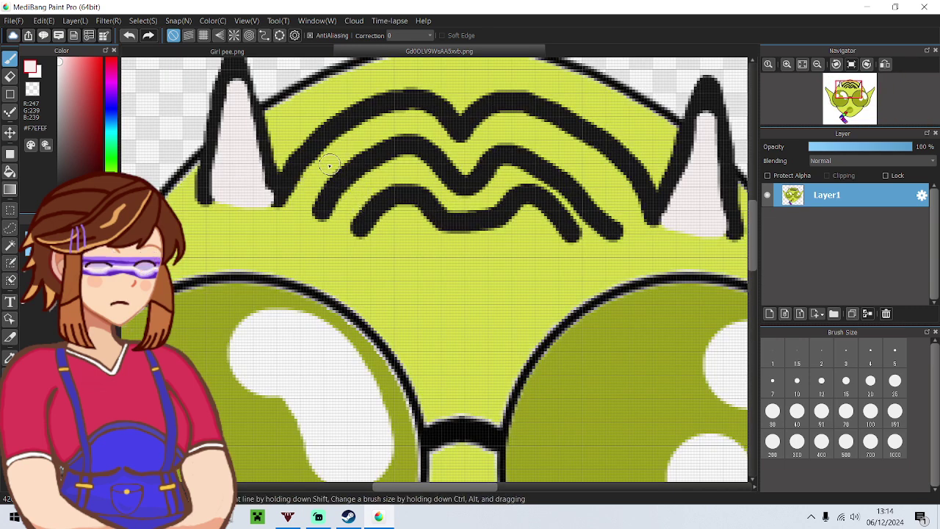
drag(323, 167, 375, 127)
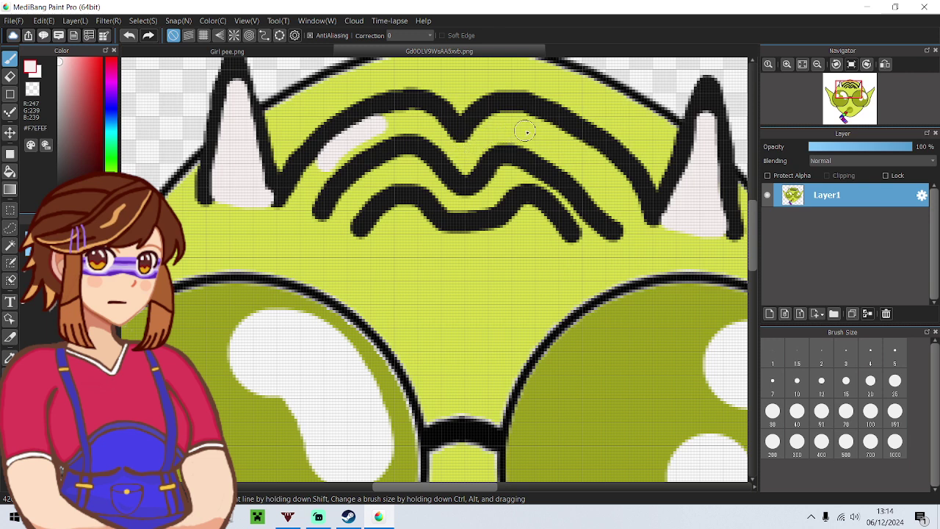
drag(524, 132, 611, 194)
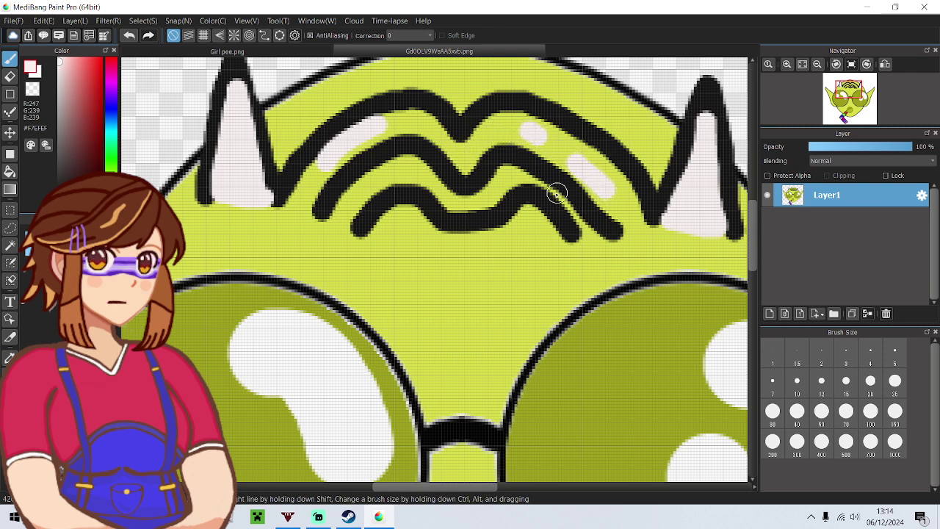
drag(503, 181, 492, 194)
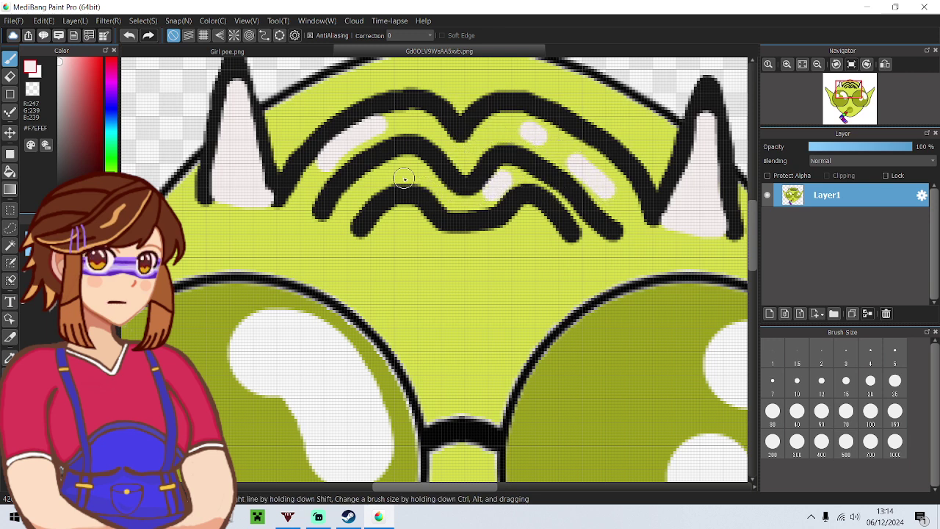
drag(380, 178, 351, 200)
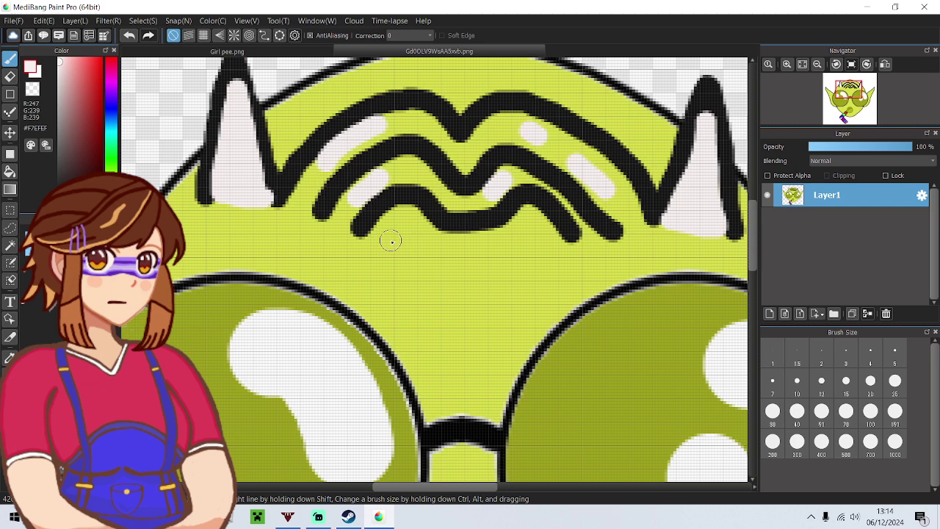
drag(391, 233, 404, 229)
Sample black #070707 from the tube's outline and draw a closed, lumpy flared shape extending from its lower pink end
scroll(532, 241, down, 5)
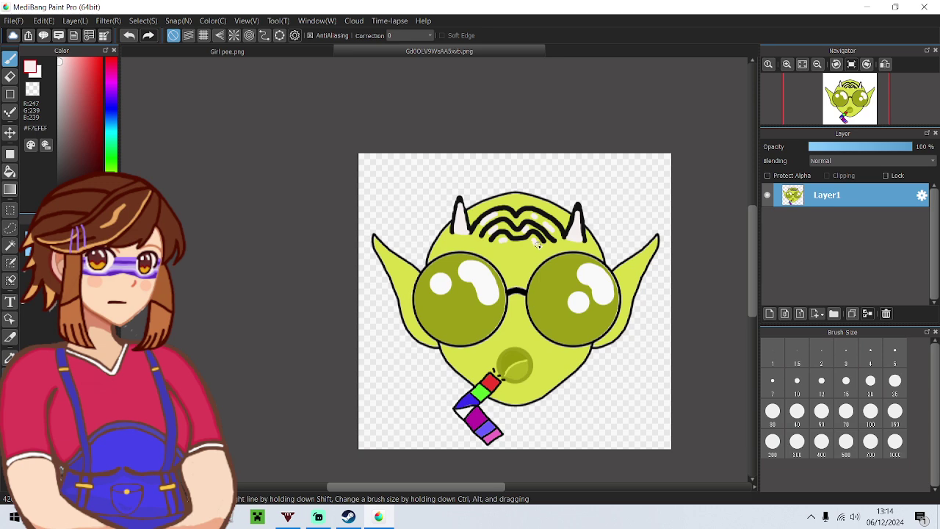
scroll(519, 439, up, 3)
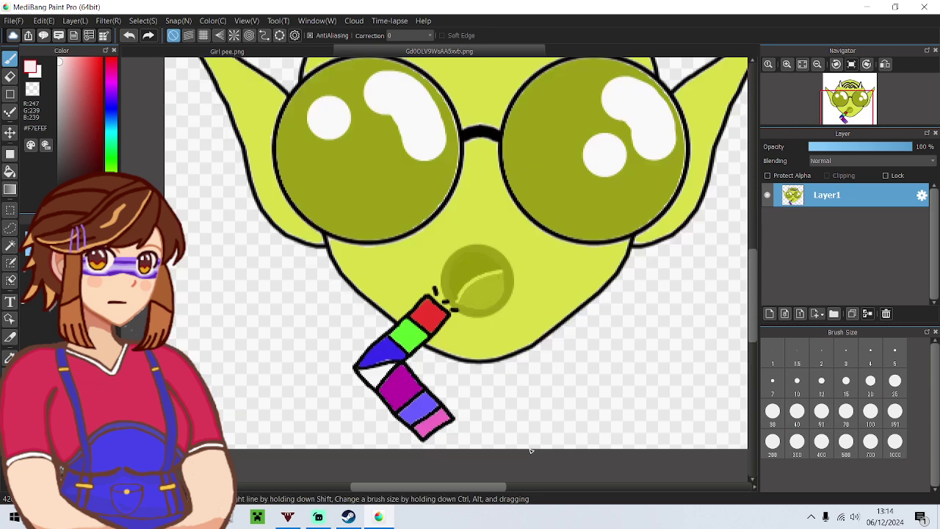
scroll(751, 290, down, 3)
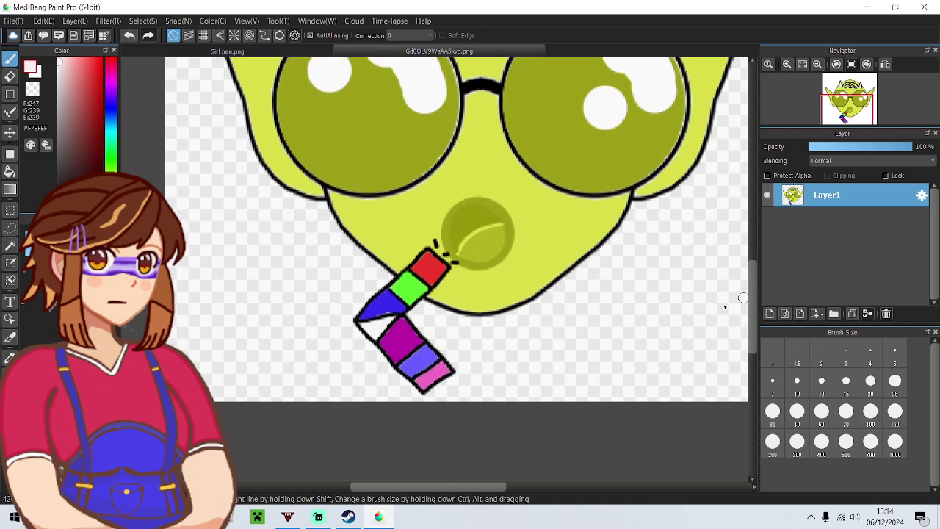
scroll(416, 401, up, 4)
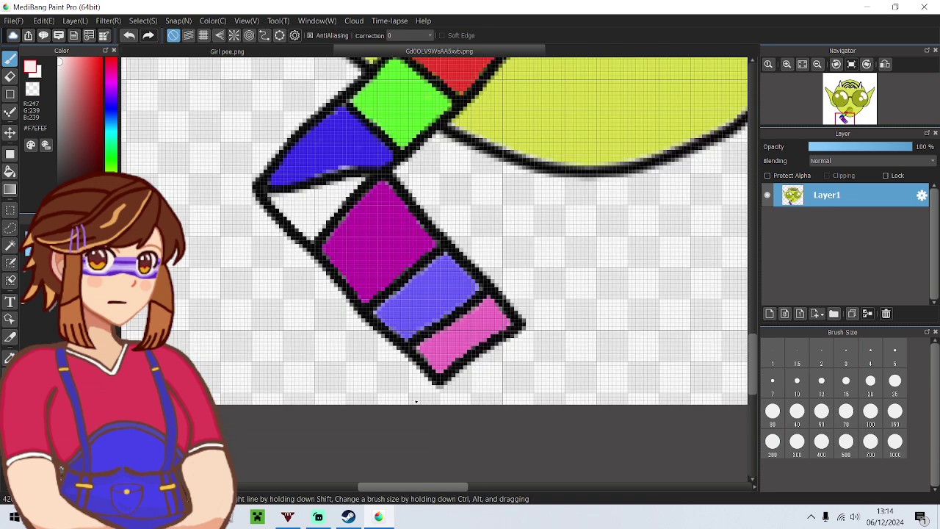
alt+click(514, 321)
mouse_move(518, 323)
mouse_down()
mouse_move(557, 291)
mouse_move(612, 348)
mouse_move(595, 369)
mouse_move(542, 388)
mouse_move(443, 387)
mouse_up()
scroll(505, 241, down, 3)
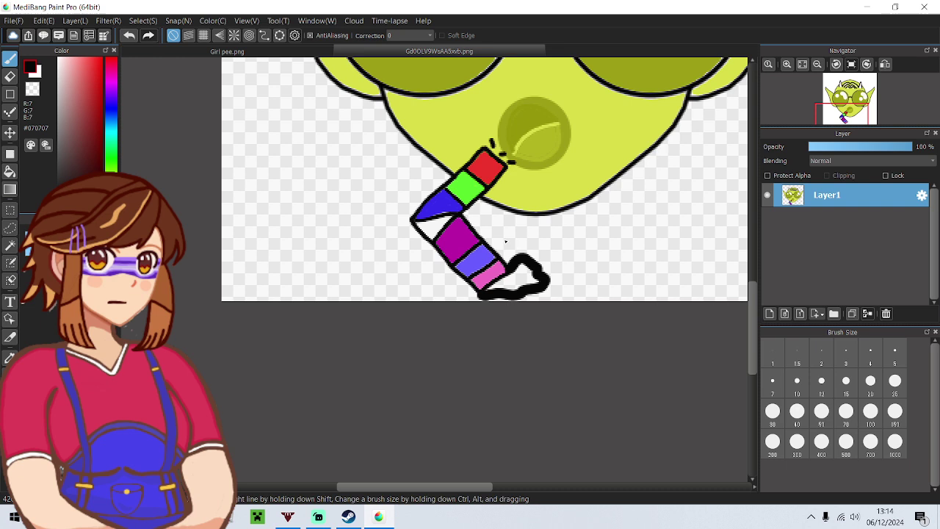
Sample the face's yellow-green, shift it to bright yellow #F9FF1C and fill the flared shape at the tube's end
alt+click(538, 199)
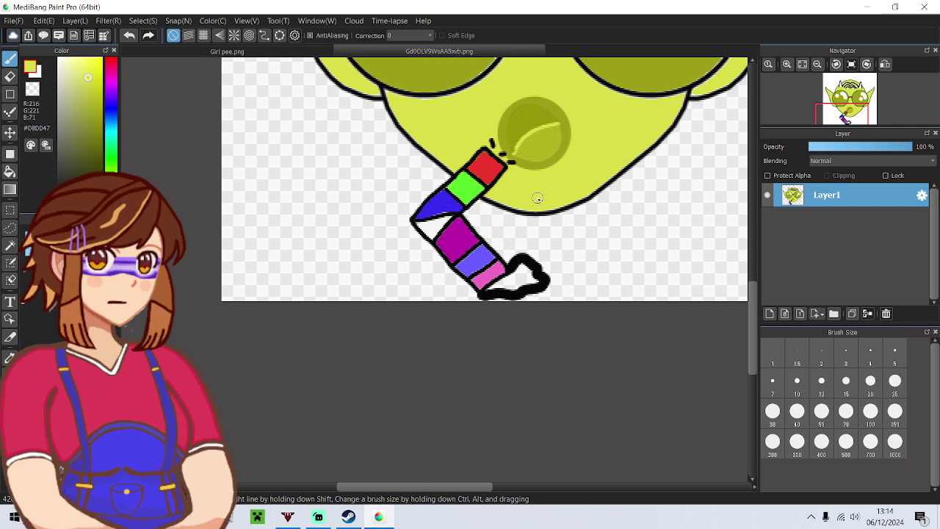
click(91, 69)
drag(92, 69, 100, 62)
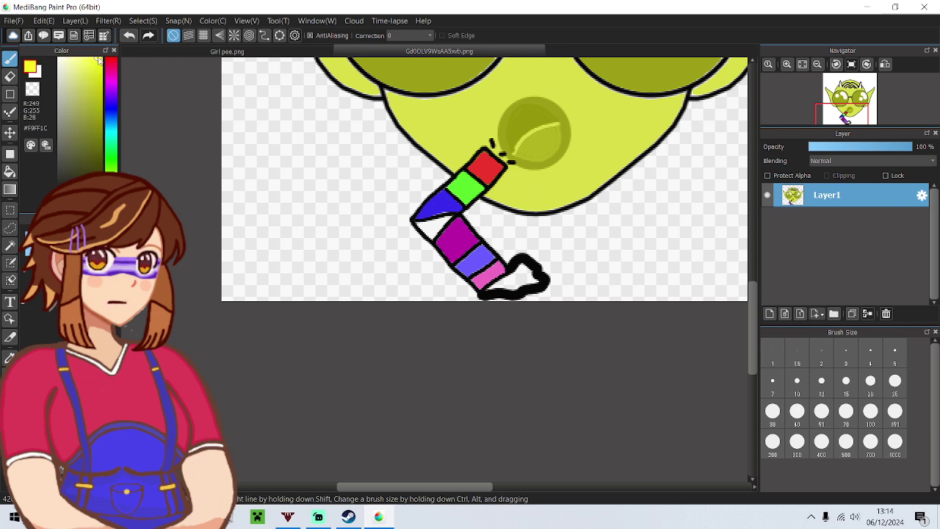
click(10, 171)
click(513, 273)
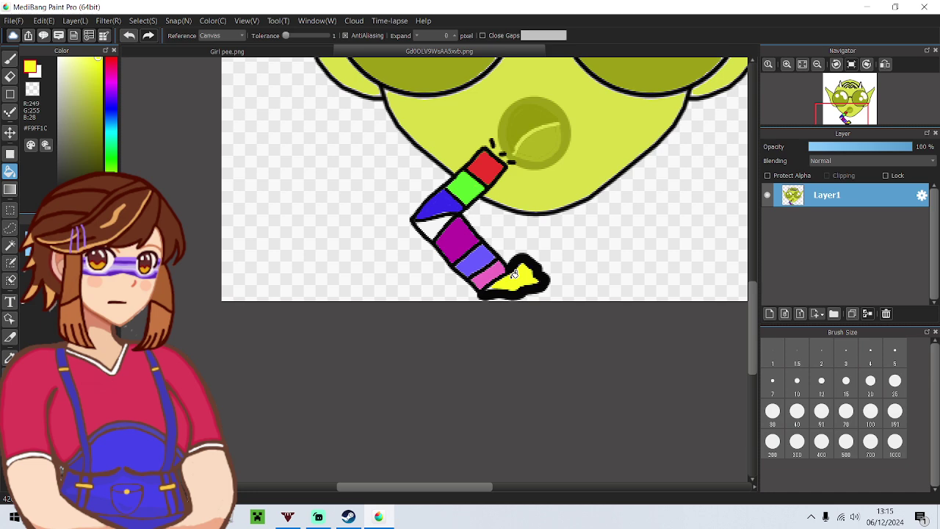
With a size 4 brush, paint yellow along the inner edges of the flared shape to touch up its fill
scroll(513, 273, up, 5)
click(11, 57)
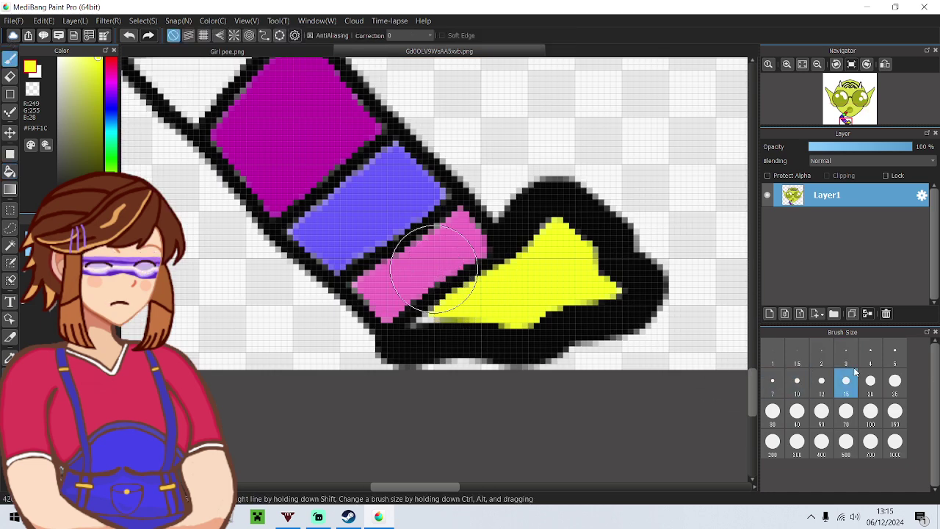
click(870, 356)
mouse_move(457, 317)
mouse_down()
mouse_move(421, 322)
mouse_move(501, 277)
mouse_move(549, 226)
mouse_move(587, 274)
mouse_move(614, 288)
mouse_up()
scroll(614, 288, down, 5)
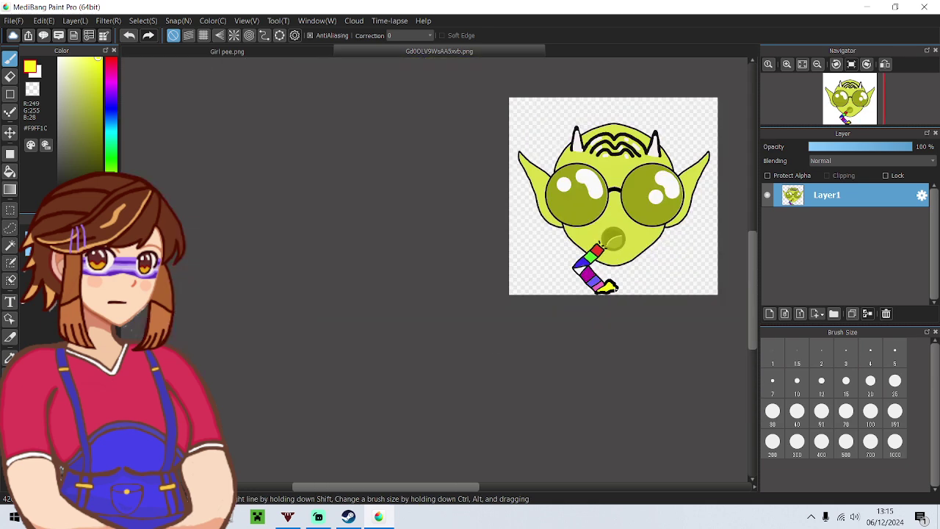